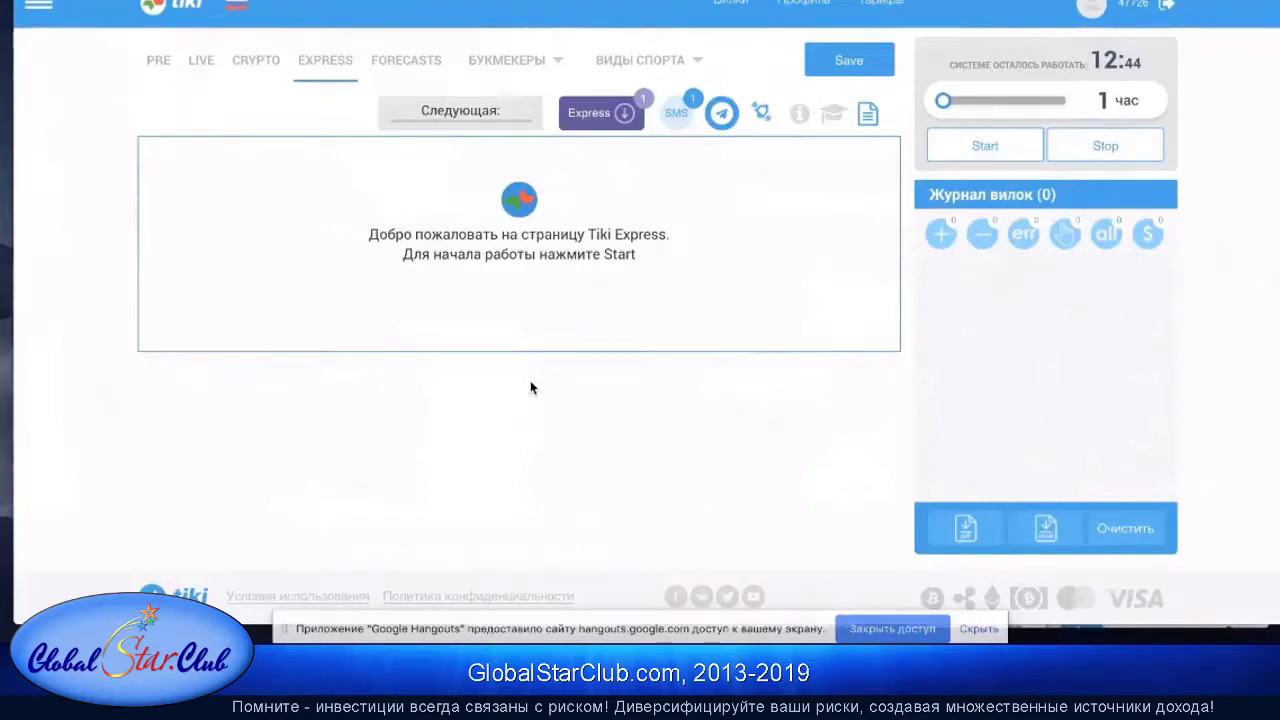
Start the one-hour Express search and highlight the profit percentage of the basketball fork.
{"action": "left_click", "coordinate": [985, 146]}
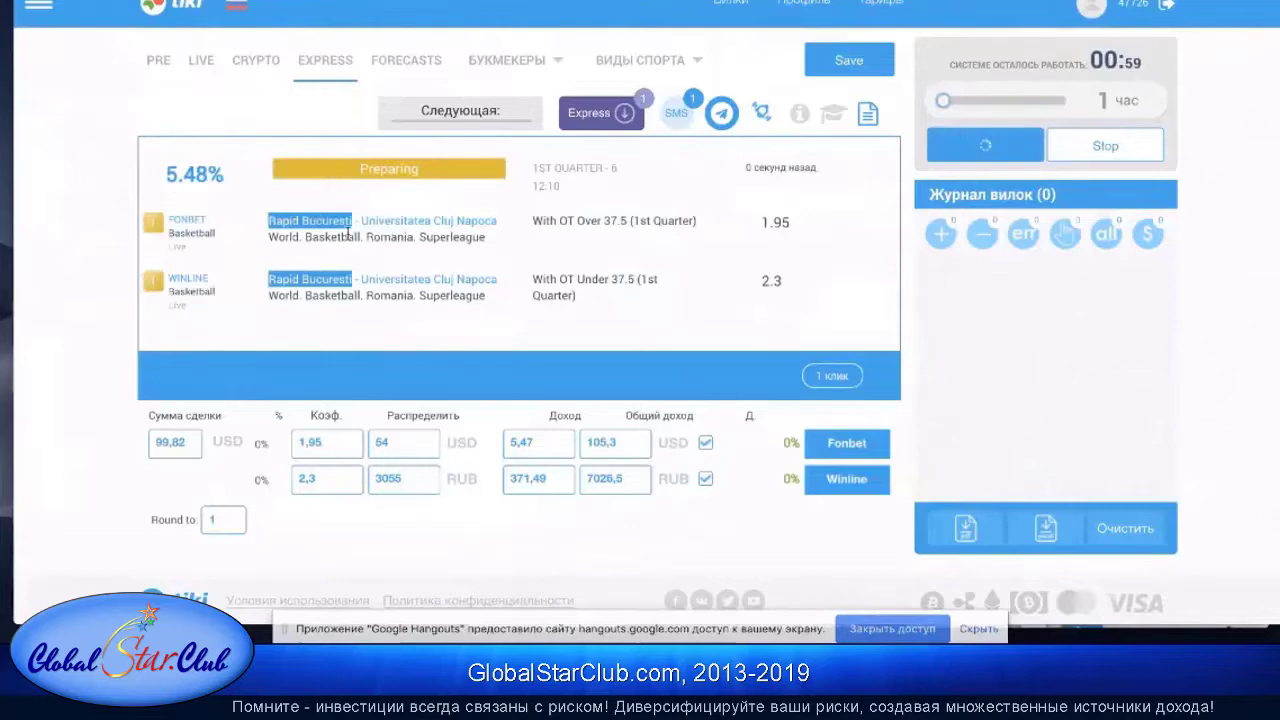
{"action": "left_click_drag", "start_coordinate": [168, 176], "coordinate": [195, 177]}
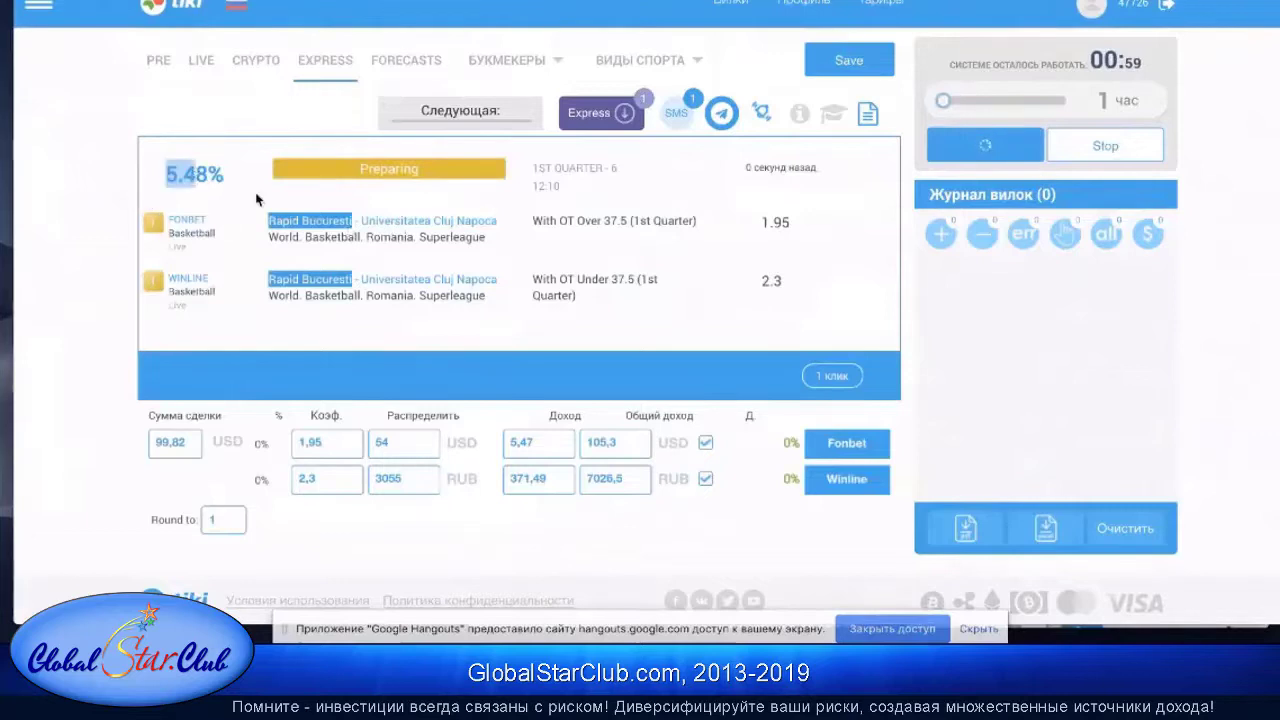
{"action": "left_click", "coordinate": [256, 199]}
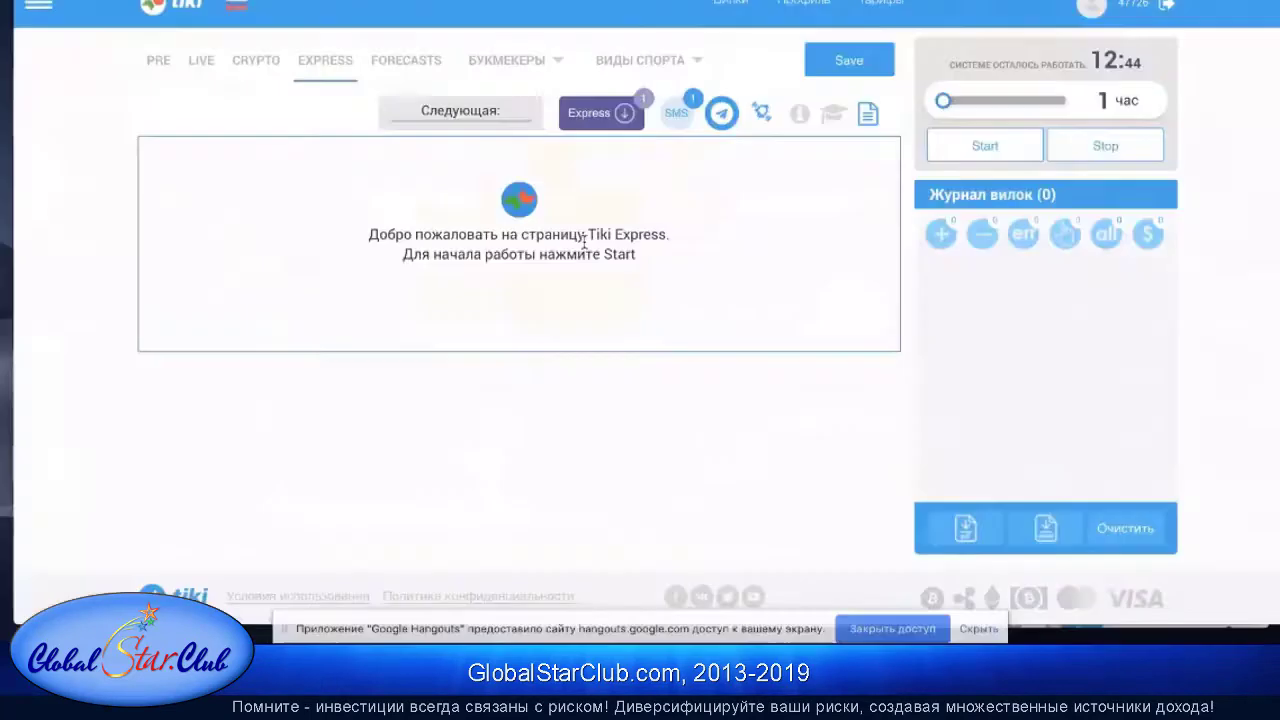
Start the one-hour Express search again, close the stalled volleyball fork and continue, and stop the system.
{"action": "left_click", "coordinate": [980, 147]}
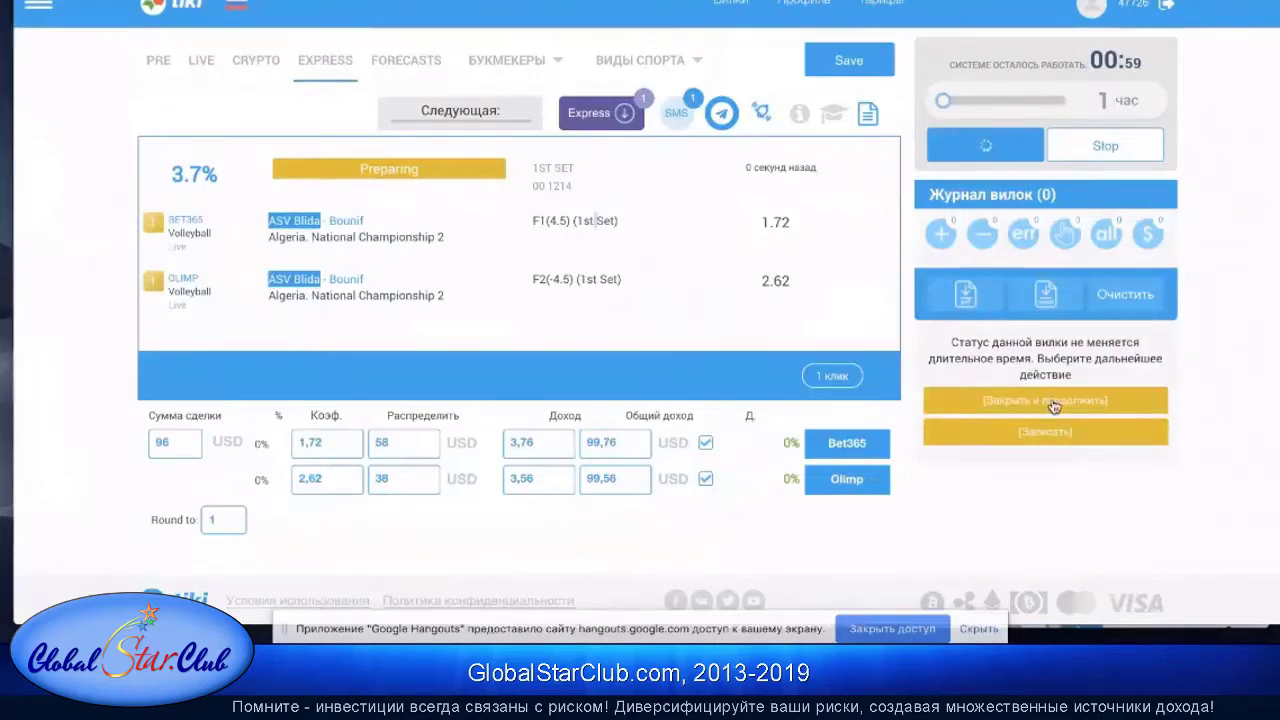
{"action": "left_click", "coordinate": [1053, 402]}
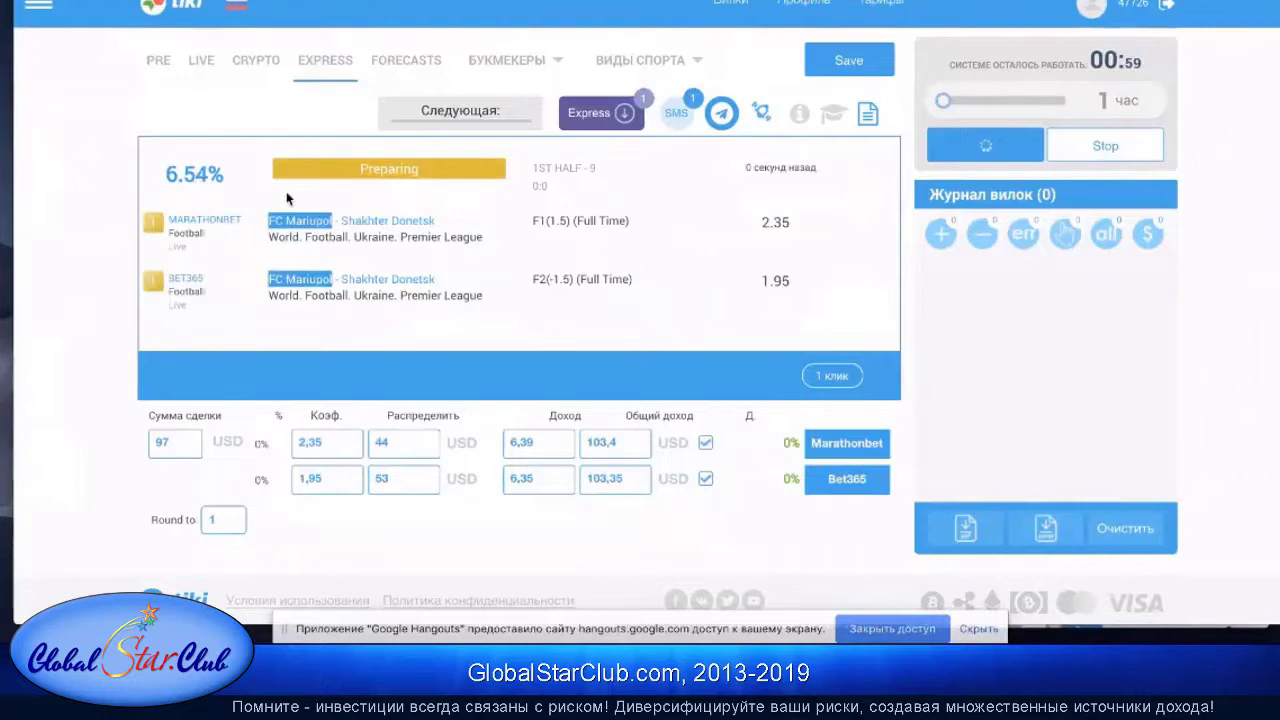
{"action": "left_click", "coordinate": [1117, 152]}
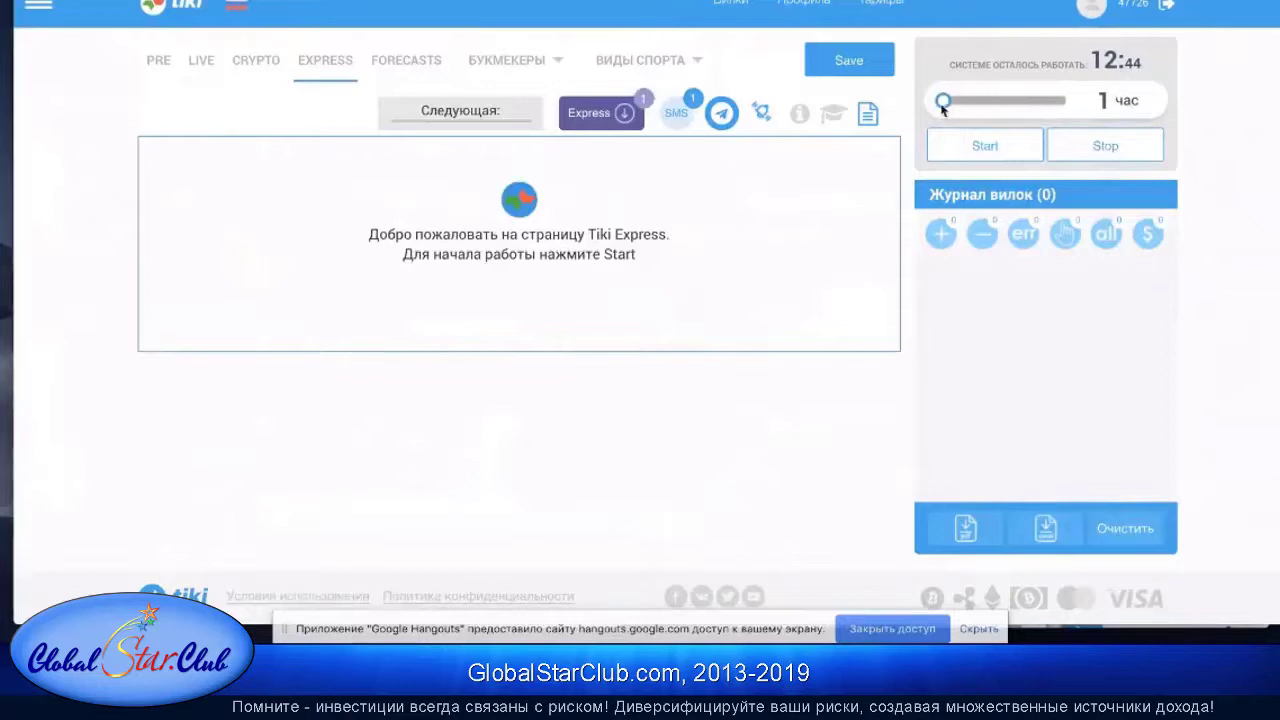
Set the system's working time to 3 hours, start the Express search and stop it.
{"action": "left_click_drag", "start_coordinate": [944, 108], "coordinate": [954, 110]}
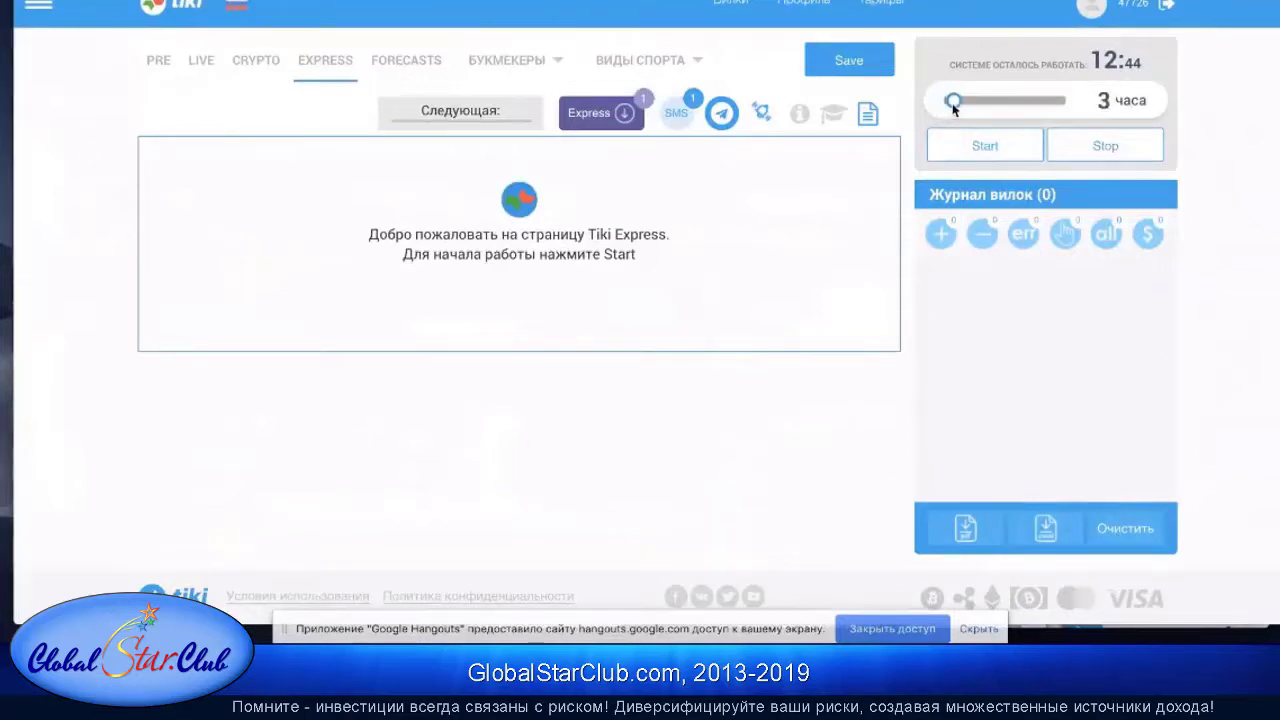
{"action": "left_click", "coordinate": [988, 156]}
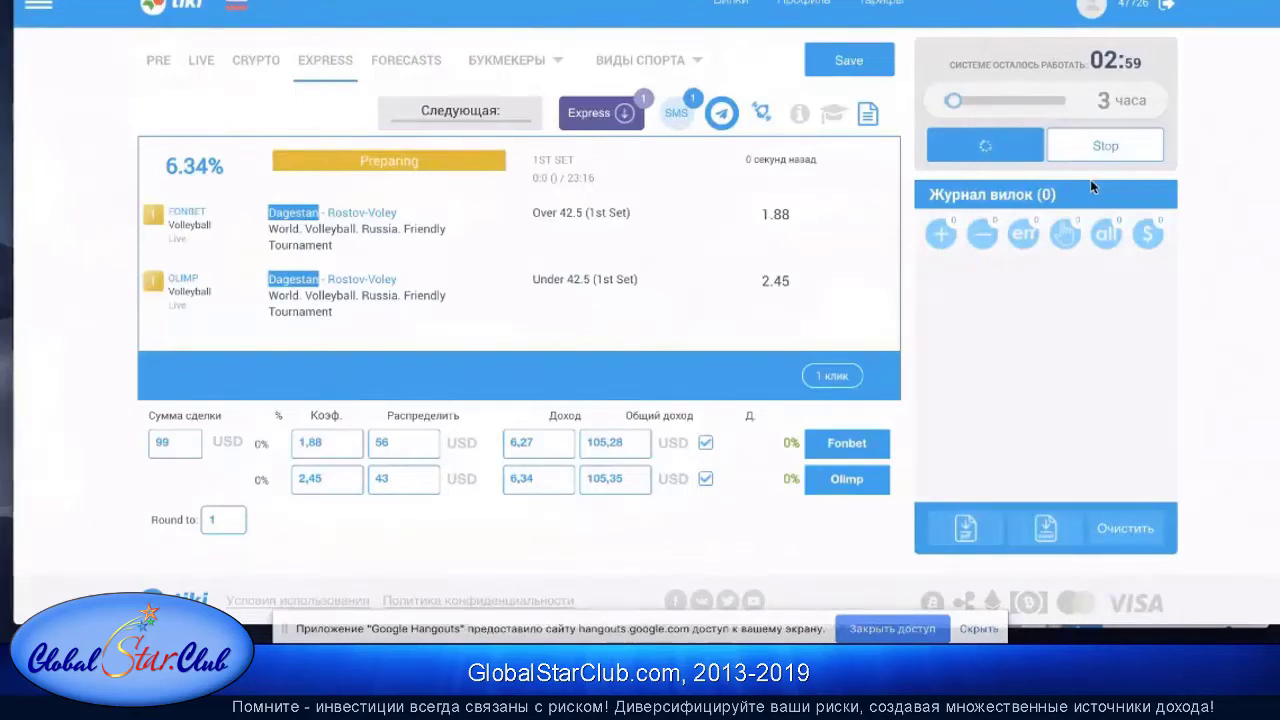
{"action": "left_click", "coordinate": [1105, 148]}
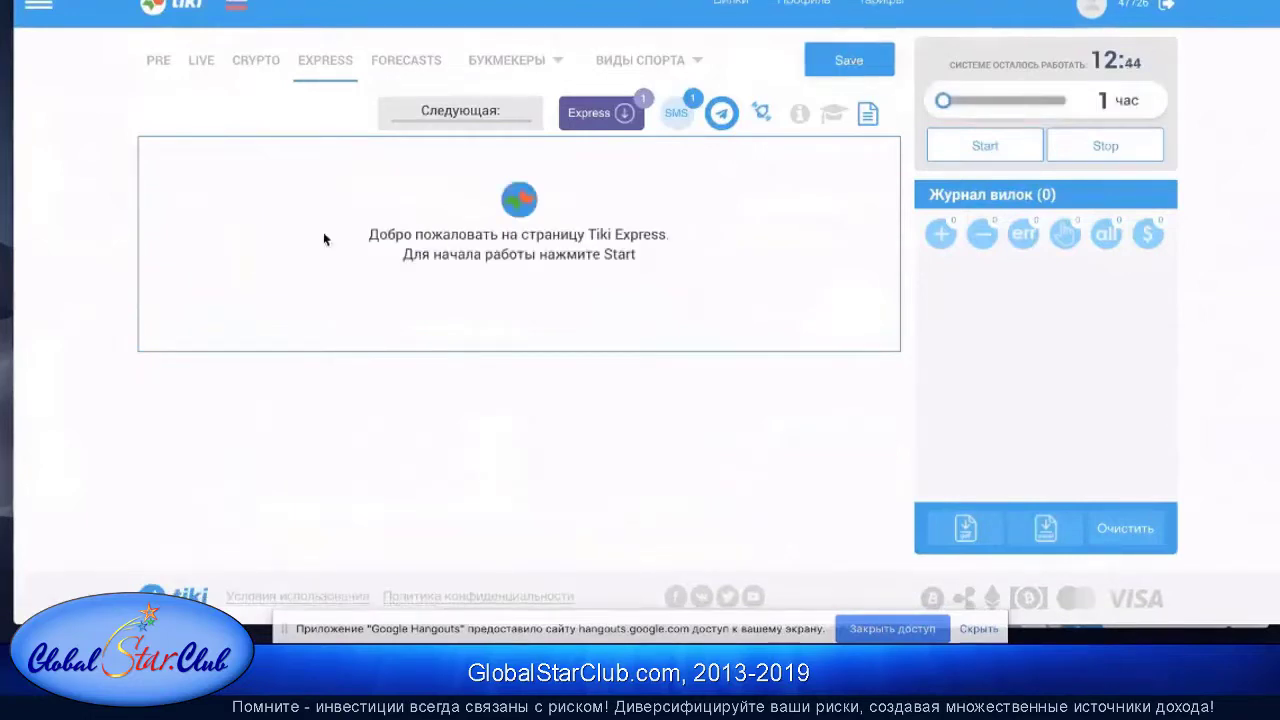
Examine which bookmakers and which kinds of sport are enabled for the Express search.
{"action": "left_click", "coordinate": [528, 60]}
{"action": "left_click", "coordinate": [657, 60]}
{"action": "left_click", "coordinate": [562, 58]}
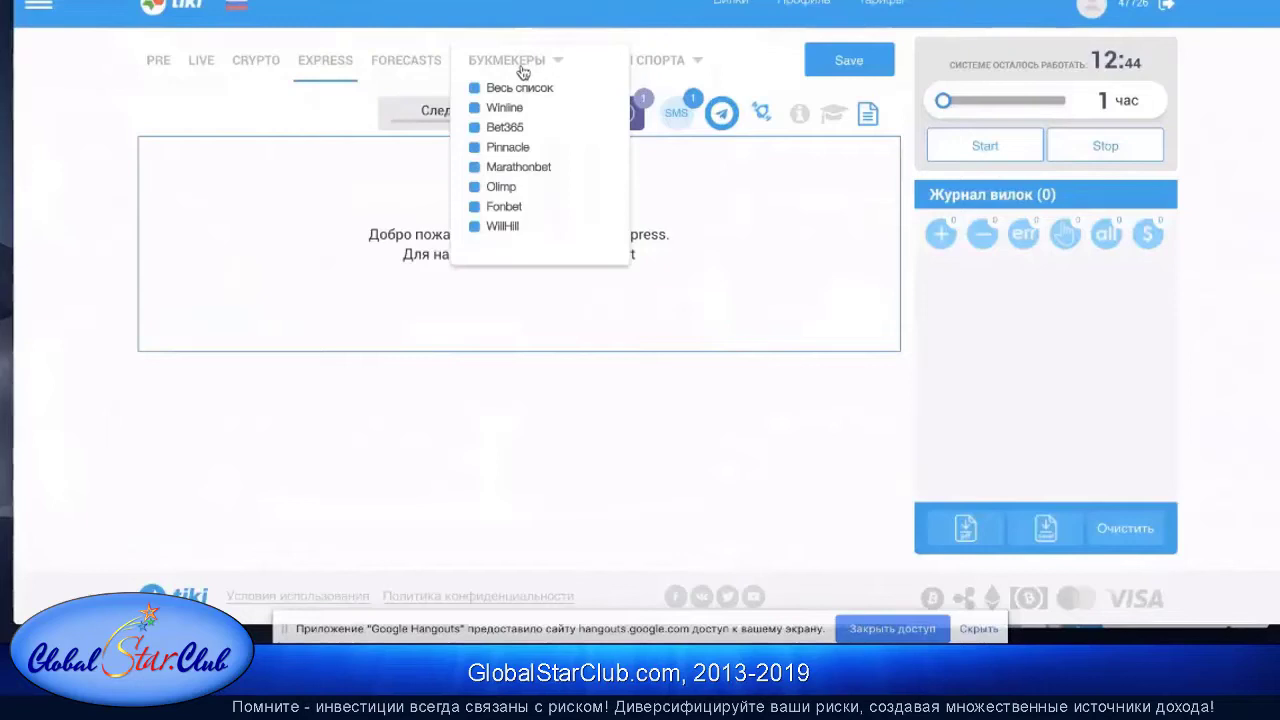
{"action": "left_click", "coordinate": [656, 64]}
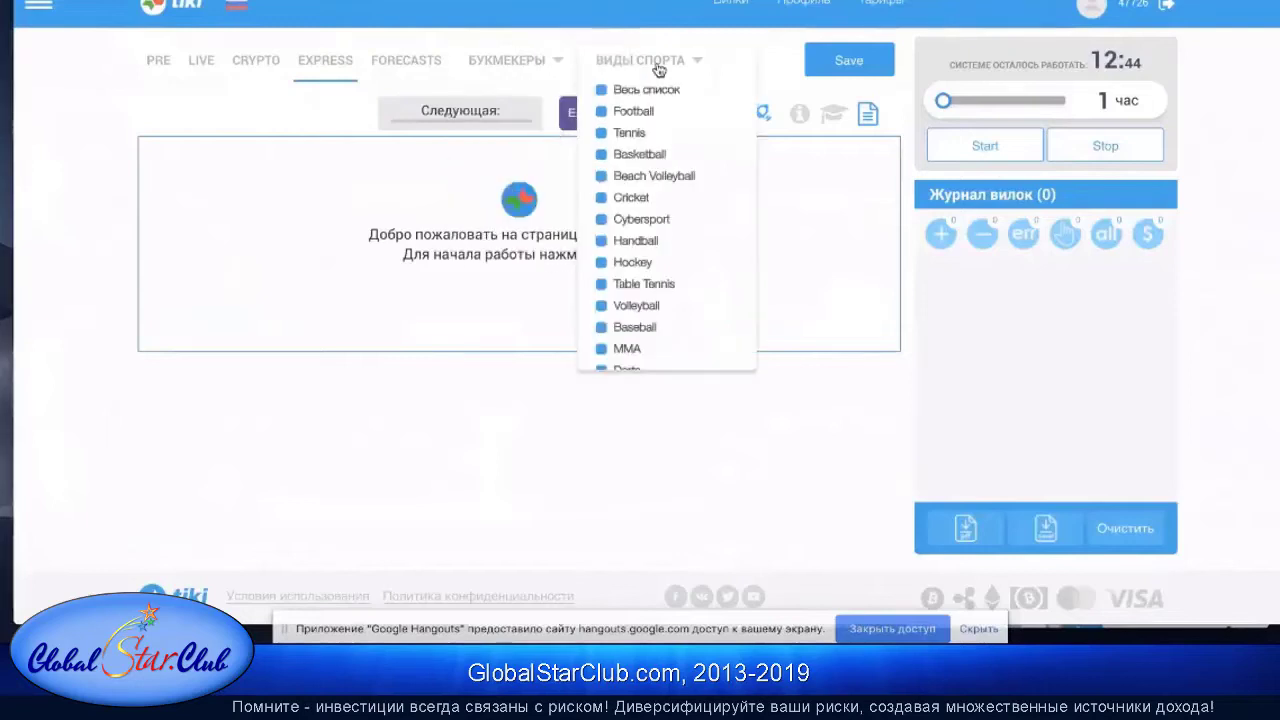
{"action": "scroll", "coordinate": [655, 150], "scroll_direction": "down", "scroll_amount": 2}
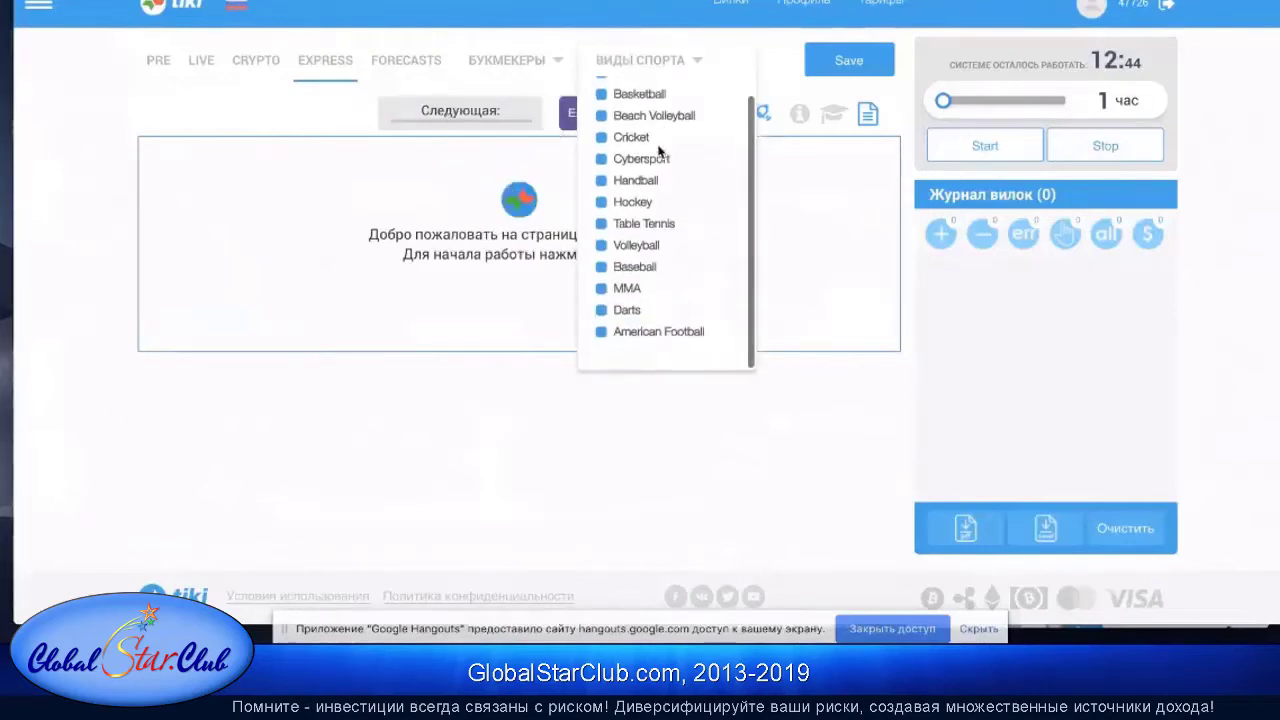
{"action": "left_click", "coordinate": [673, 62]}
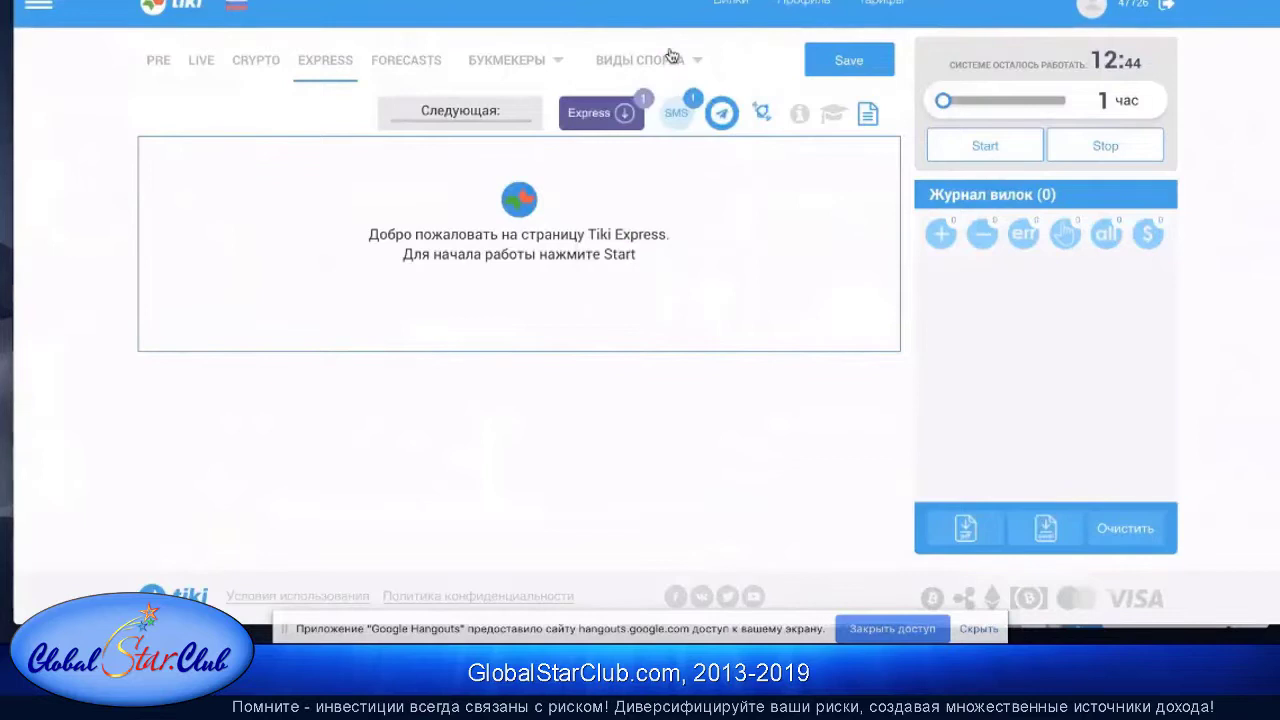
Read through the Tiki Express update history down to the older versions, return to the newest entry and close it.
{"action": "left_click", "coordinate": [676, 114]}
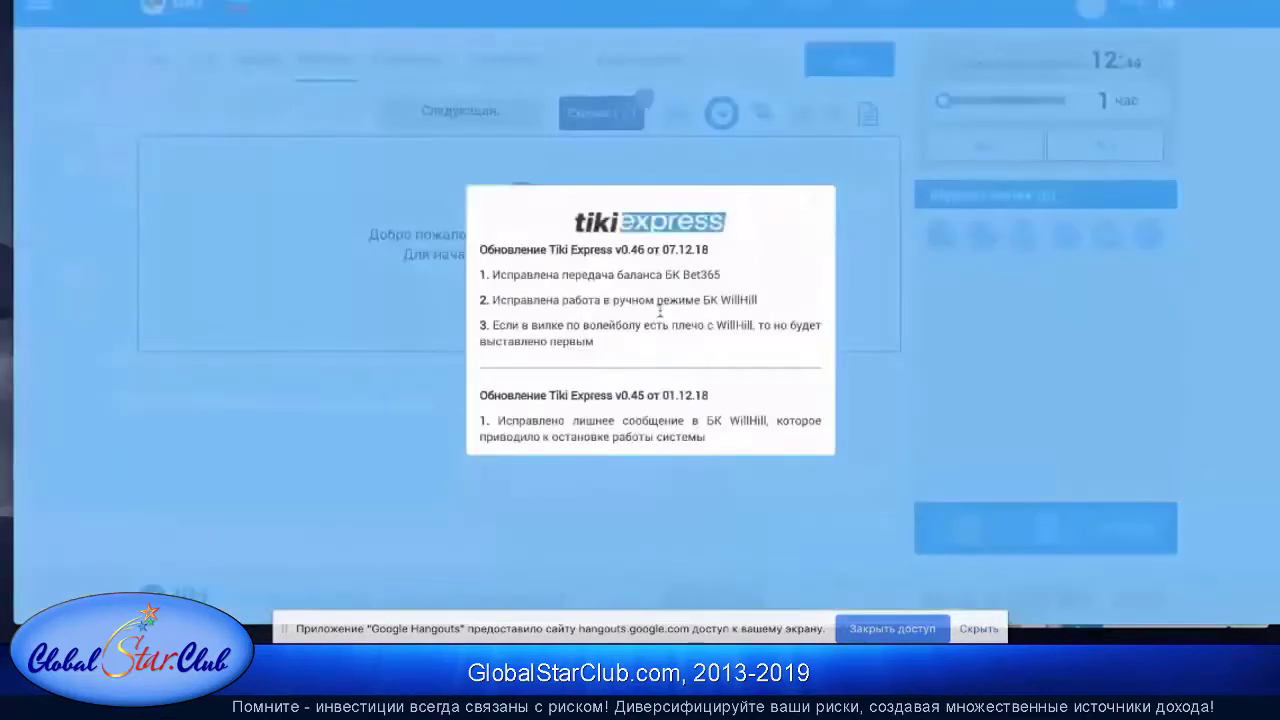
{"action": "scroll", "coordinate": [666, 320], "scroll_direction": "down", "scroll_amount": 4}
{"action": "scroll", "coordinate": [688, 372], "scroll_direction": "down", "scroll_amount": 10}
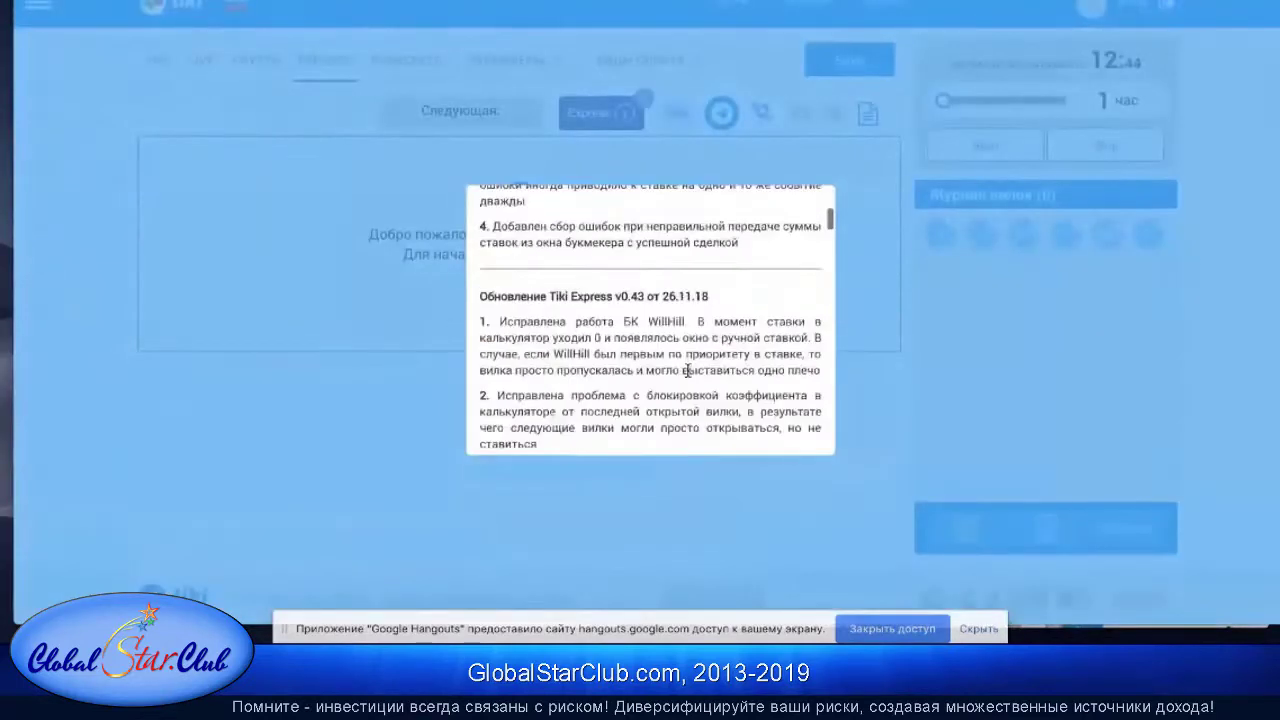
{"action": "scroll", "coordinate": [688, 376], "scroll_direction": "down", "scroll_amount": 8}
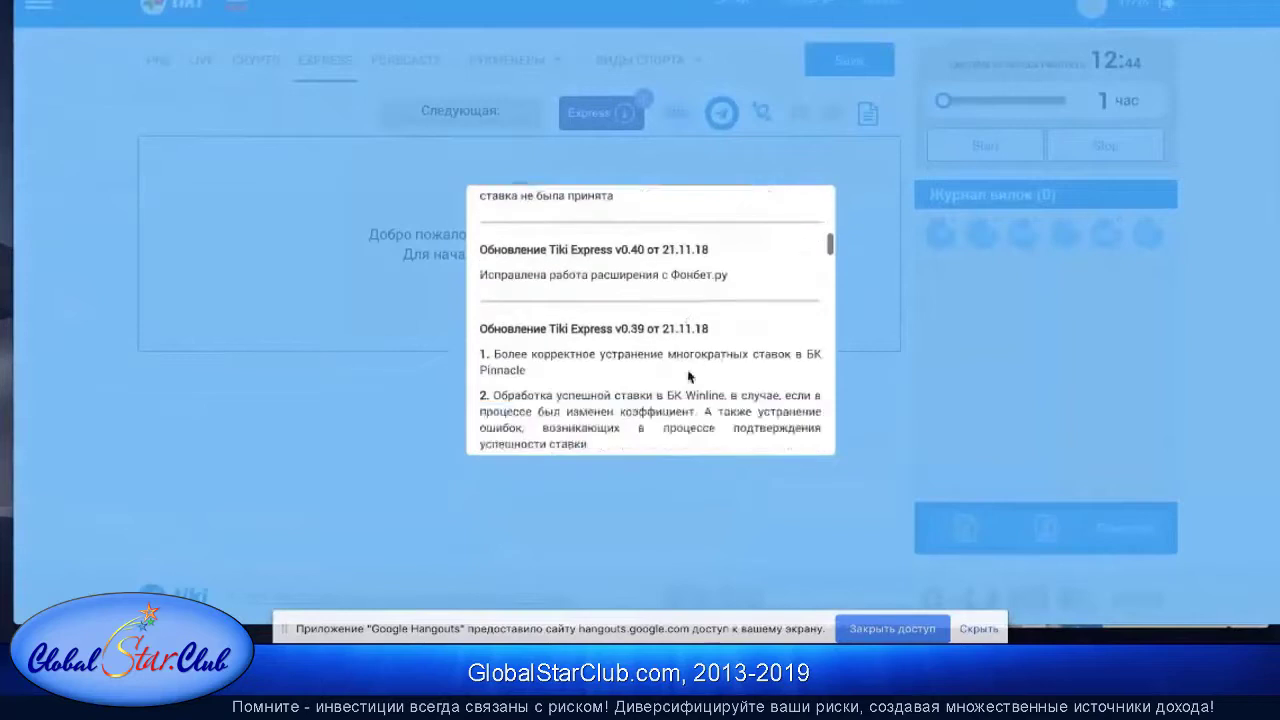
{"action": "scroll", "coordinate": [709, 348], "scroll_direction": "down", "scroll_amount": 10}
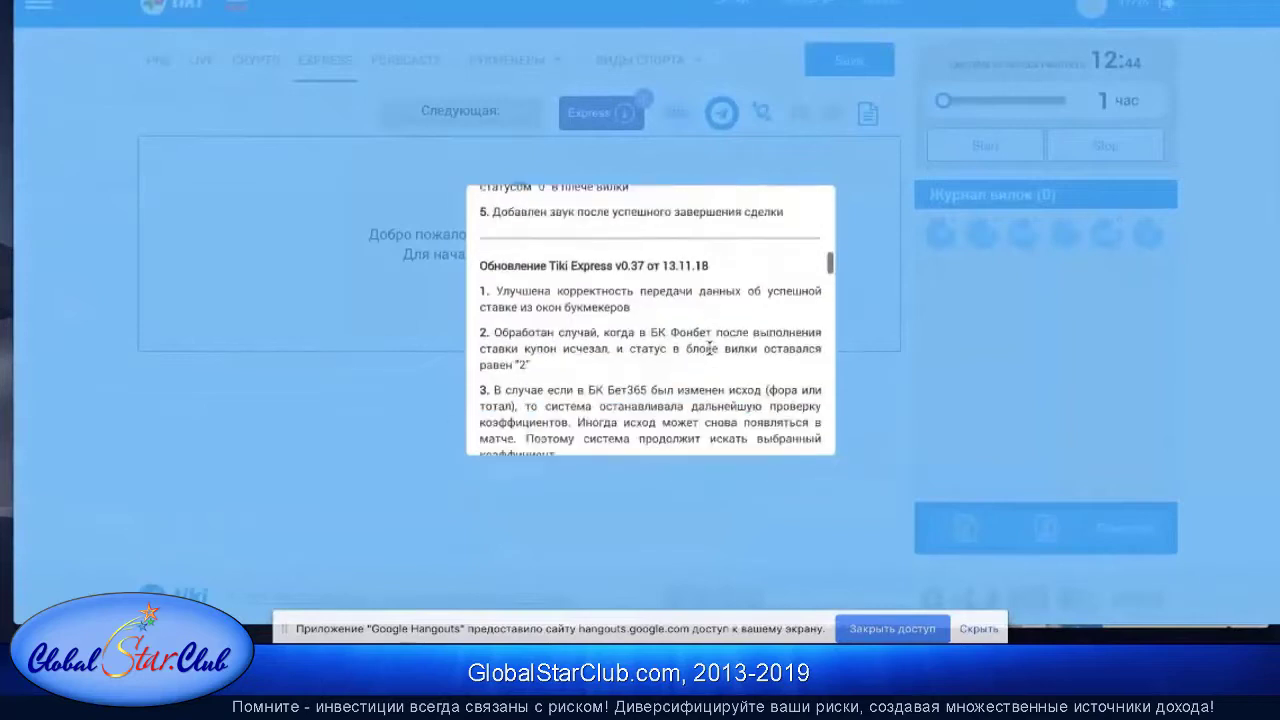
{"action": "scroll", "coordinate": [709, 348], "scroll_direction": "down", "scroll_amount": 10}
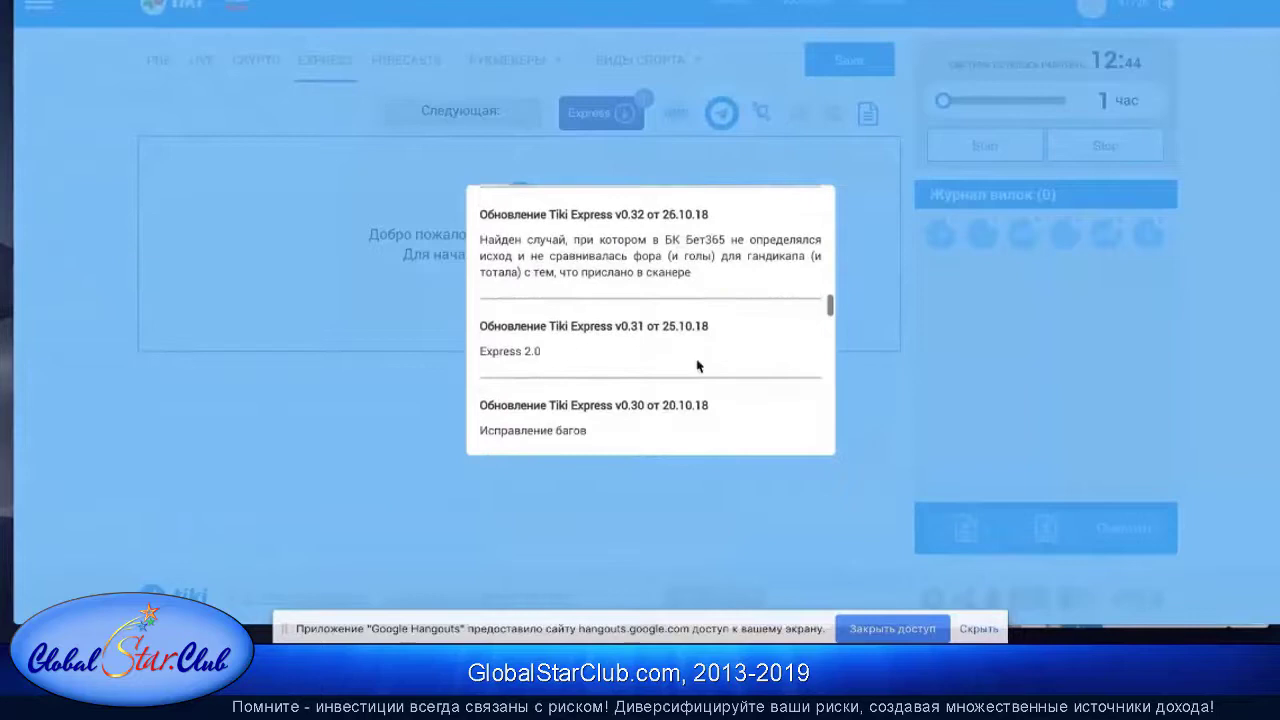
{"action": "scroll", "coordinate": [698, 366], "scroll_direction": "down", "scroll_amount": 10}
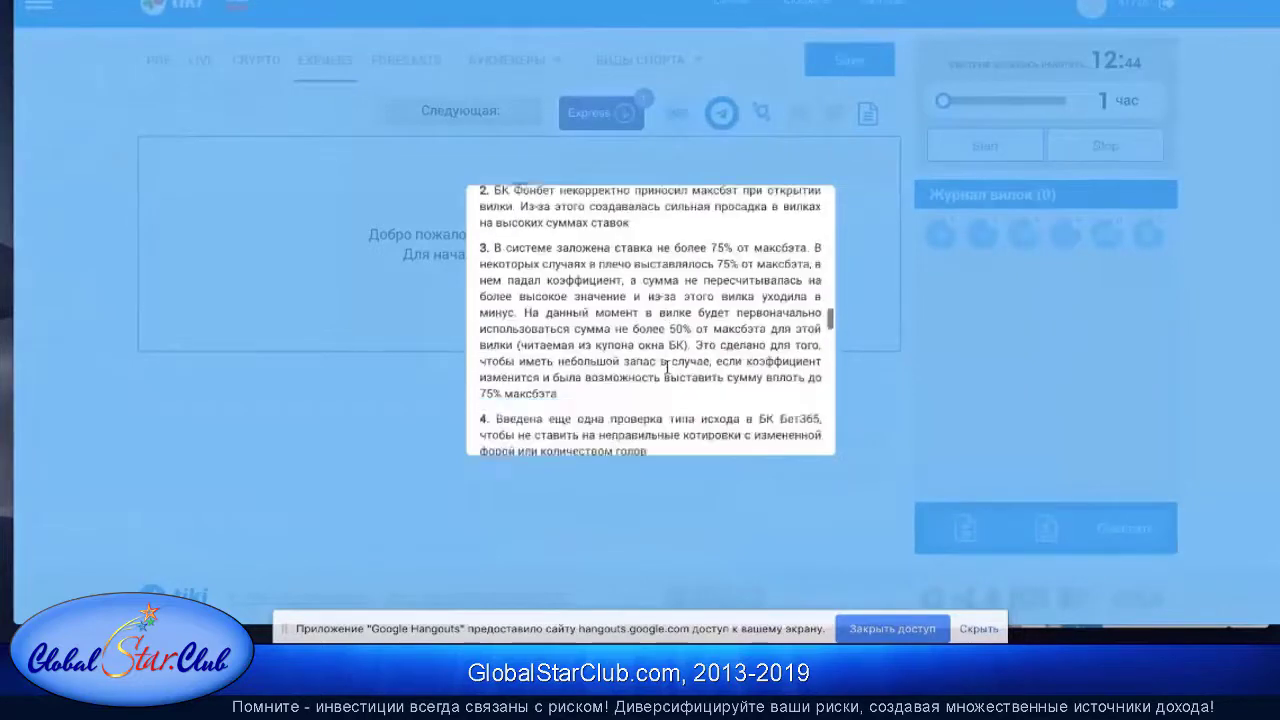
{"action": "scroll", "coordinate": [666, 368], "scroll_direction": "down", "scroll_amount": 10}
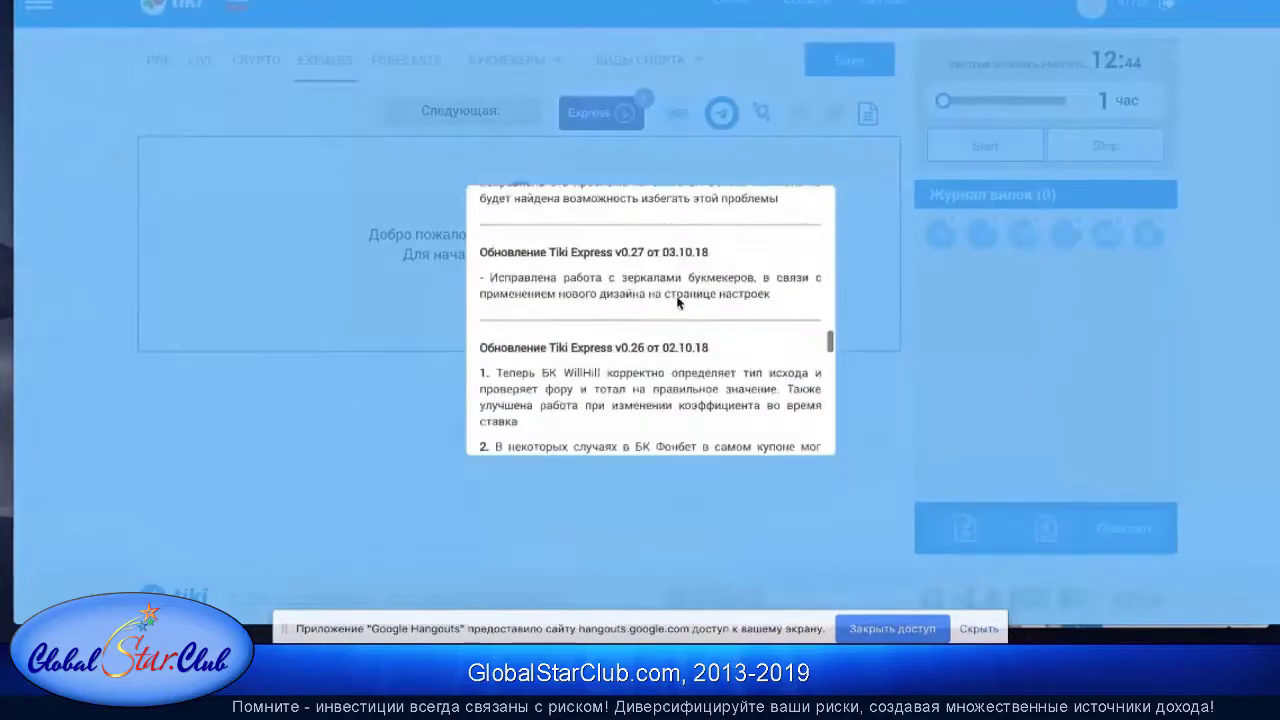
{"action": "scroll", "coordinate": [677, 302], "scroll_direction": "down", "scroll_amount": 10}
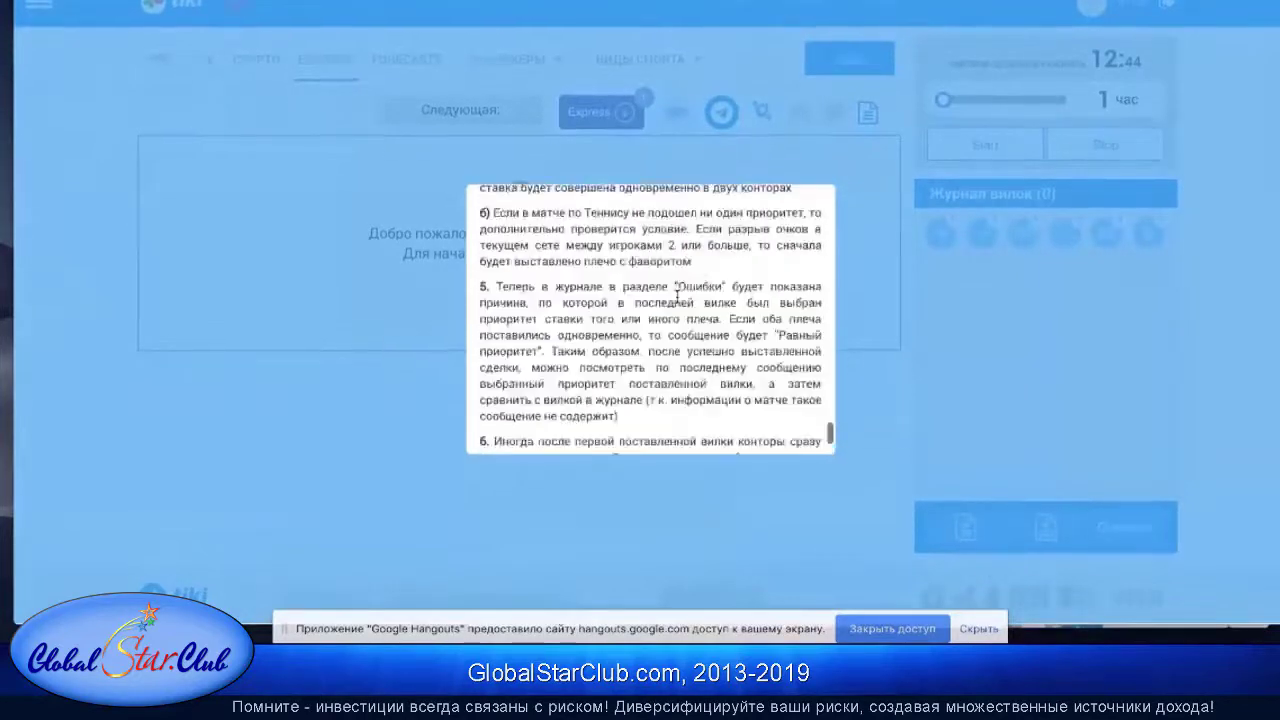
{"action": "scroll", "coordinate": [677, 297], "scroll_direction": "up", "scroll_amount": 5}
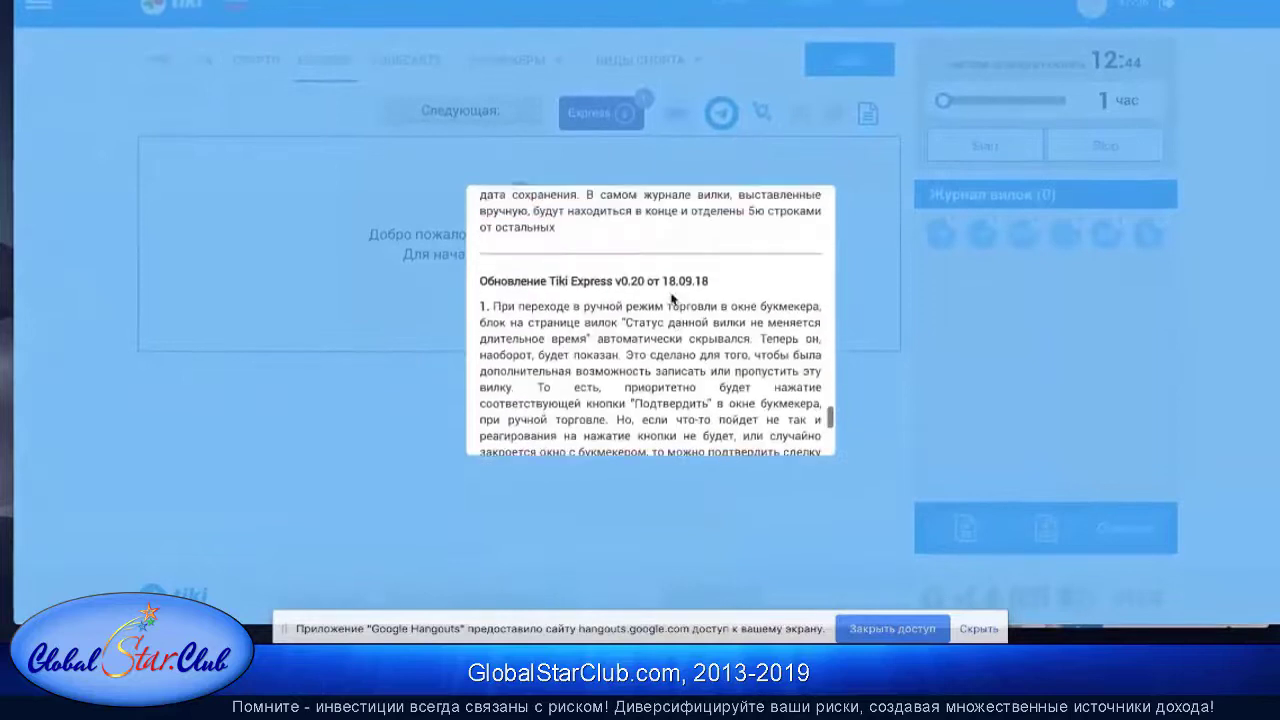
{"action": "scroll", "coordinate": [689, 277], "scroll_direction": "up", "scroll_amount": 5}
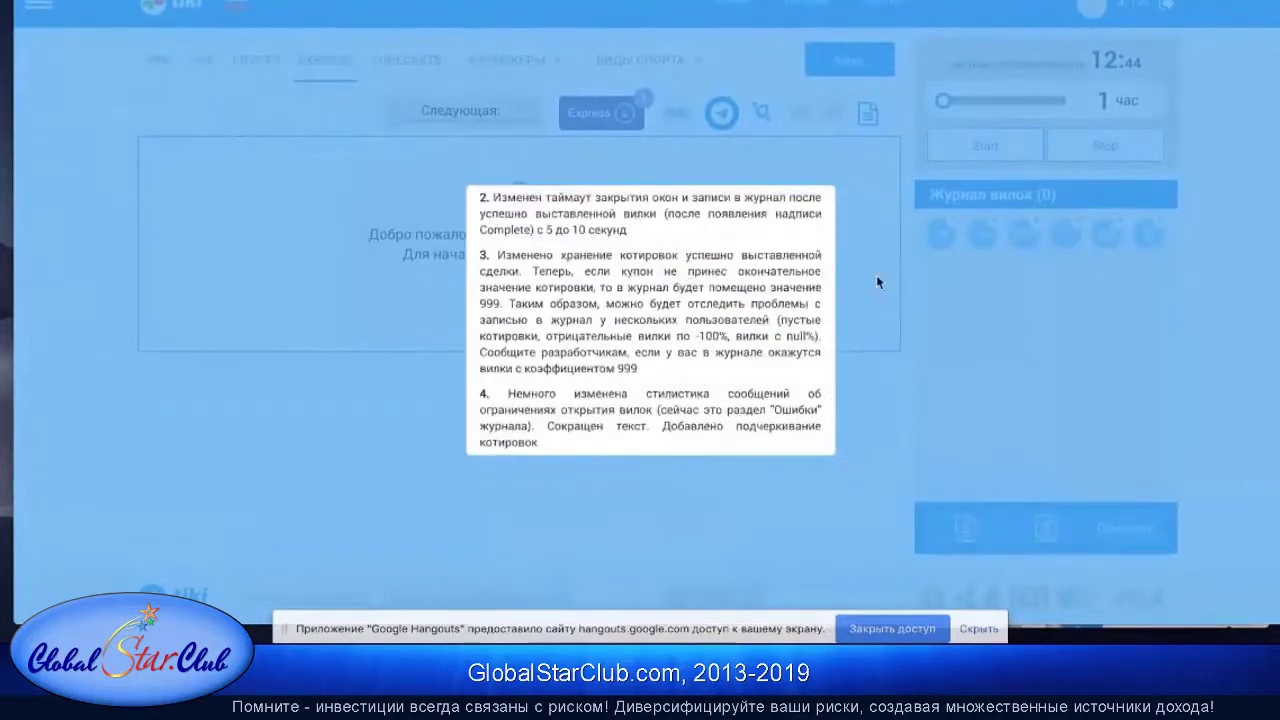
{"action": "scroll", "coordinate": [815, 332], "scroll_direction": "up", "scroll_amount": 5}
{"action": "scroll", "coordinate": [815, 332], "scroll_direction": "up", "scroll_amount": 15}
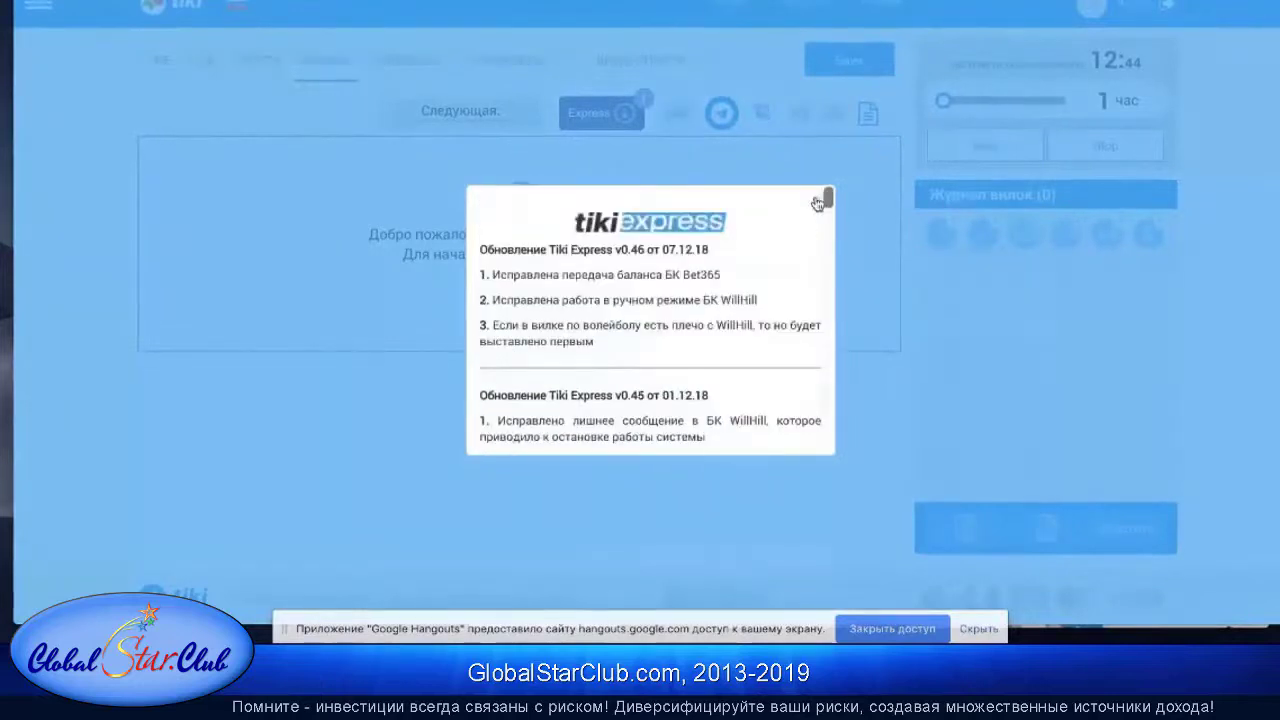
{"action": "left_click", "coordinate": [820, 196]}
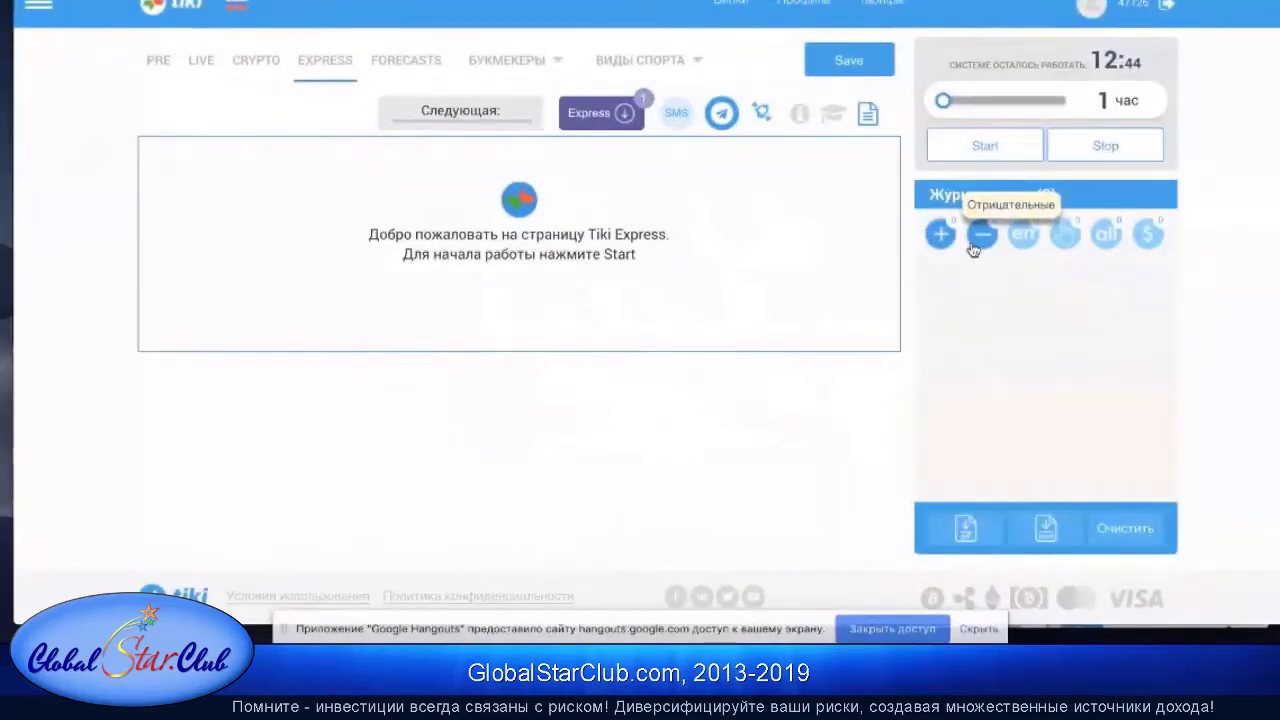
Run an Express search with the fork journal's error section selected and use the record option for the stalled table tennis fork.
{"action": "left_click", "coordinate": [1024, 240]}
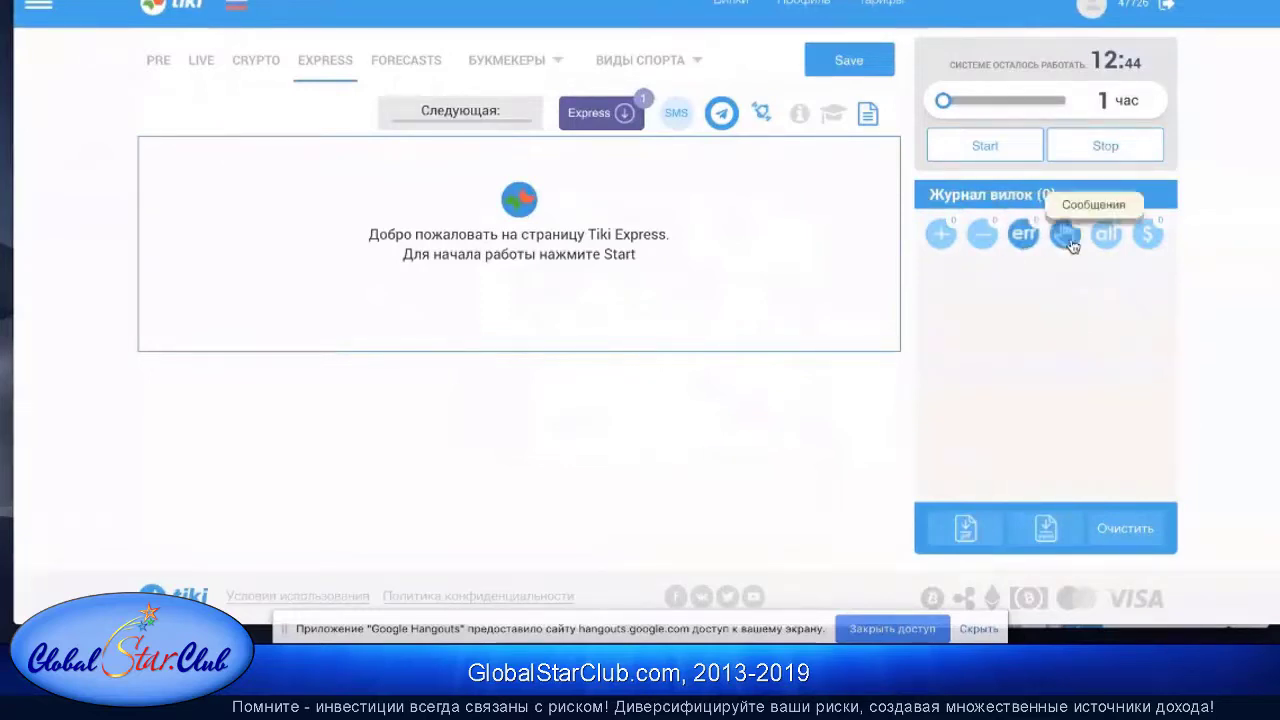
{"action": "left_click", "coordinate": [1006, 156]}
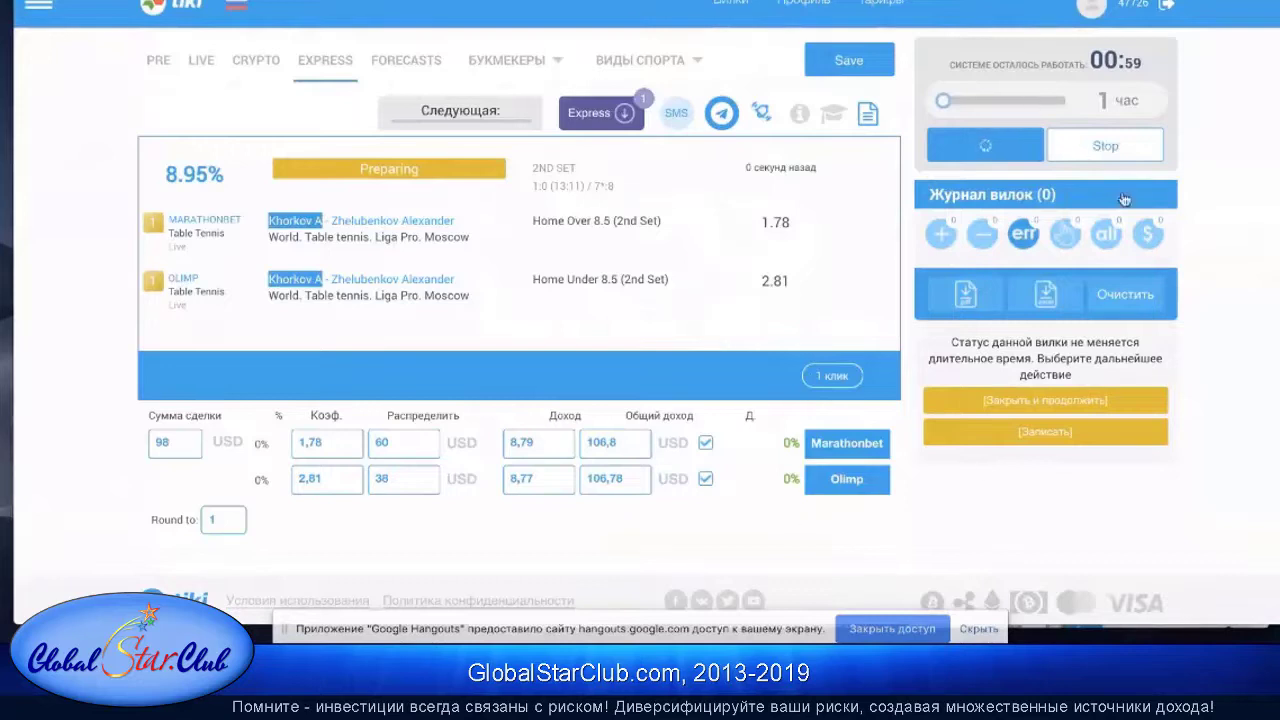
{"action": "left_click_drag", "start_coordinate": [992, 342], "coordinate": [1088, 360]}
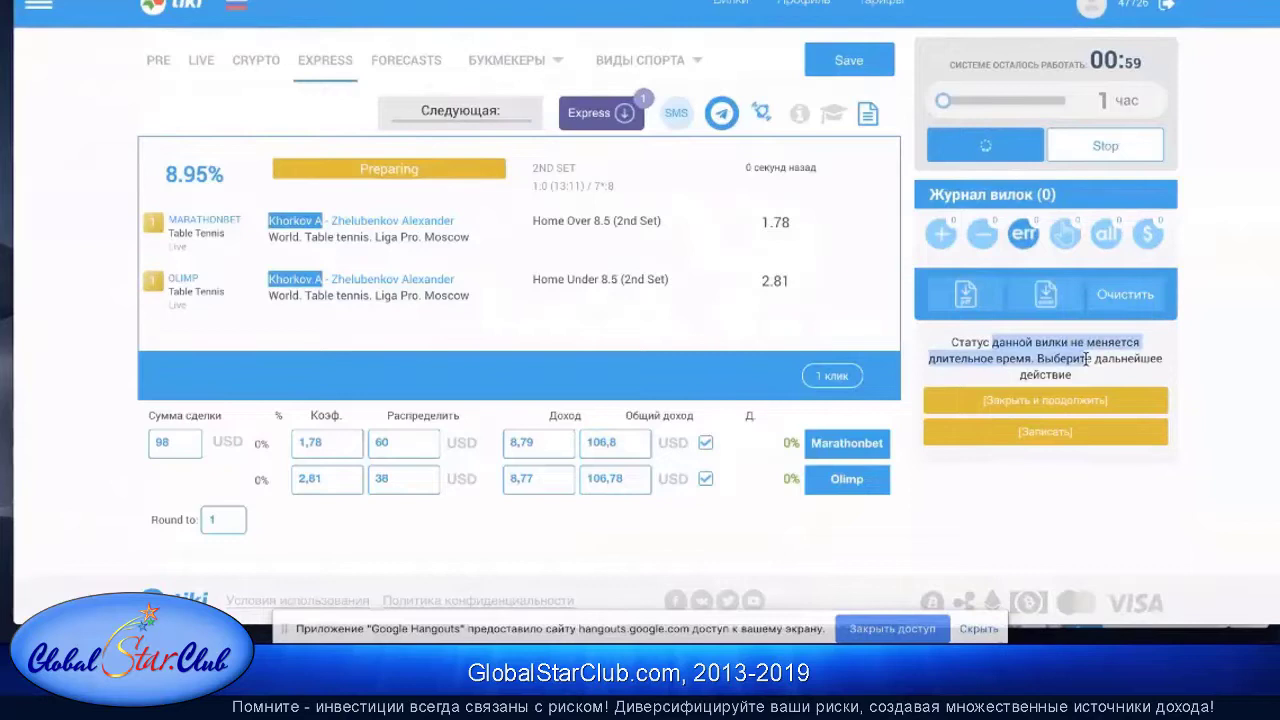
{"action": "left_click", "coordinate": [1045, 432]}
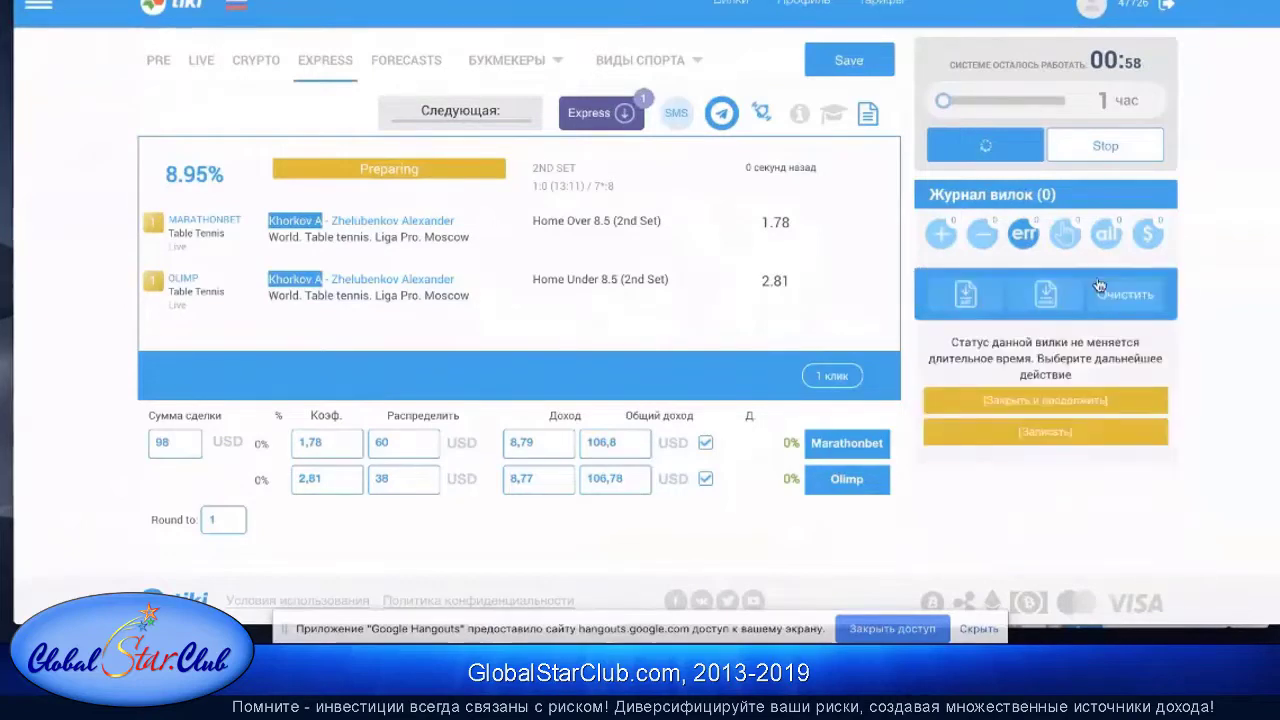
{"action": "left_click", "coordinate": [1020, 428]}
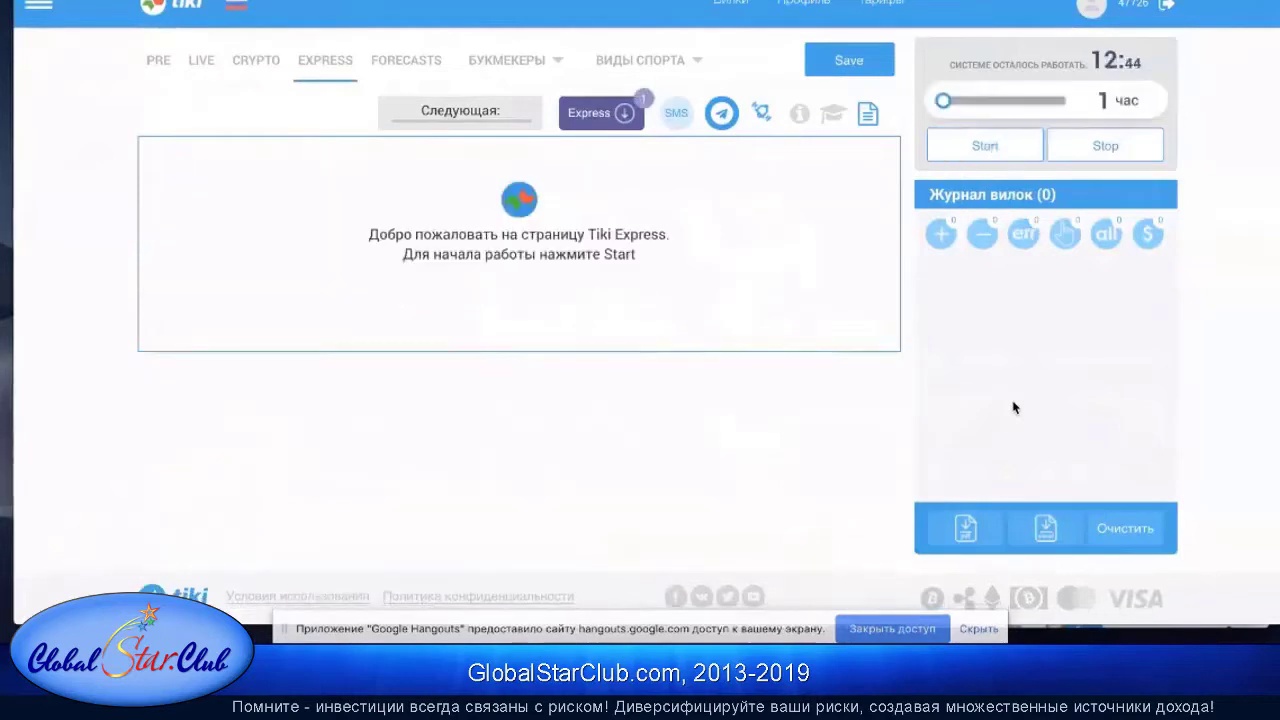
Run a one-hour Express search for a football fork, glance at the presentation slides, and stop the system.
{"action": "left_click", "coordinate": [982, 150]}
{"action": "left_click", "coordinate": [984, 147]}
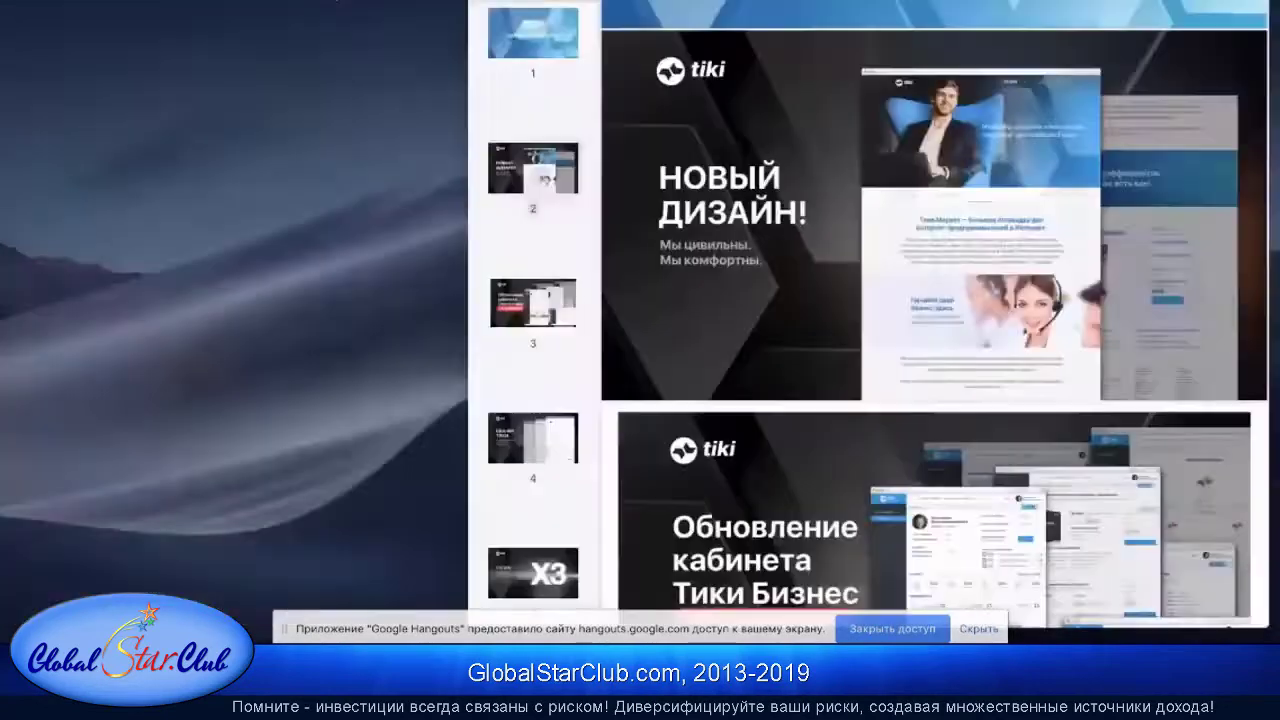
{"action": "left_click_drag", "start_coordinate": [372, 6], "coordinate": [771, 337]}
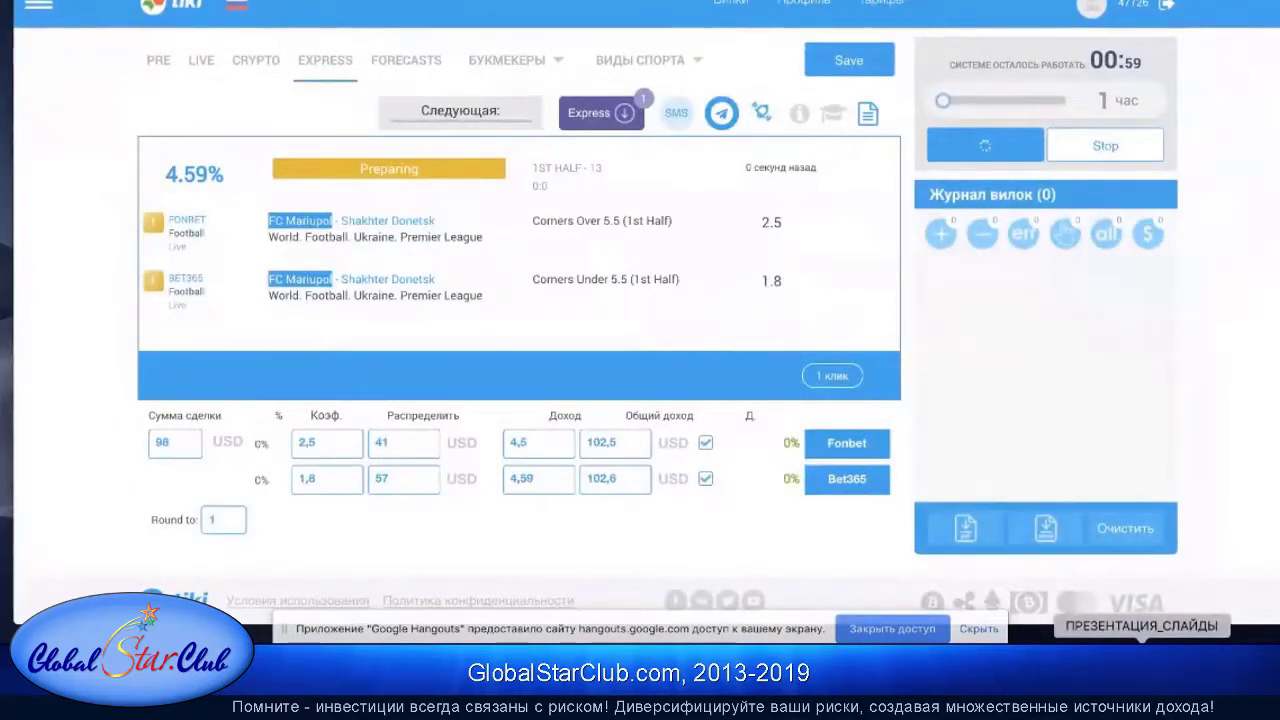
{"action": "left_click", "coordinate": [1110, 148]}
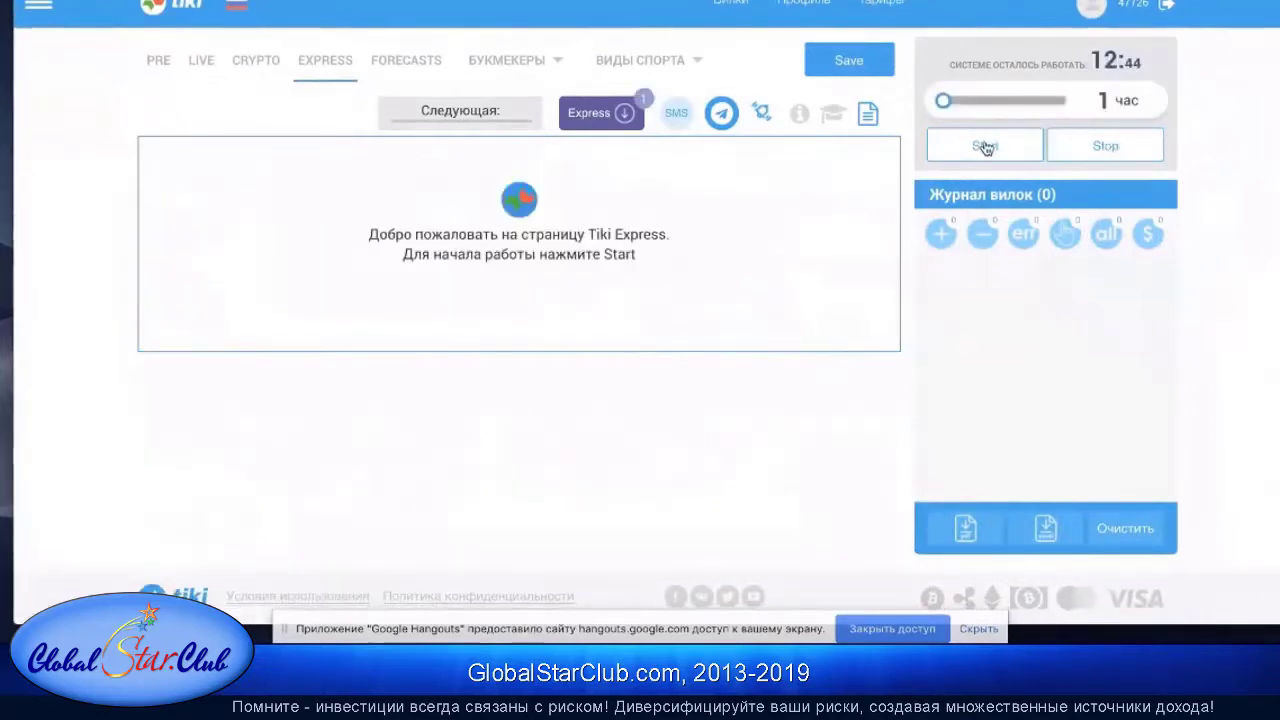
Restart the Express search and dismiss the stalled volleyball fork with the close-and-continue option.
{"action": "left_click", "coordinate": [985, 147]}
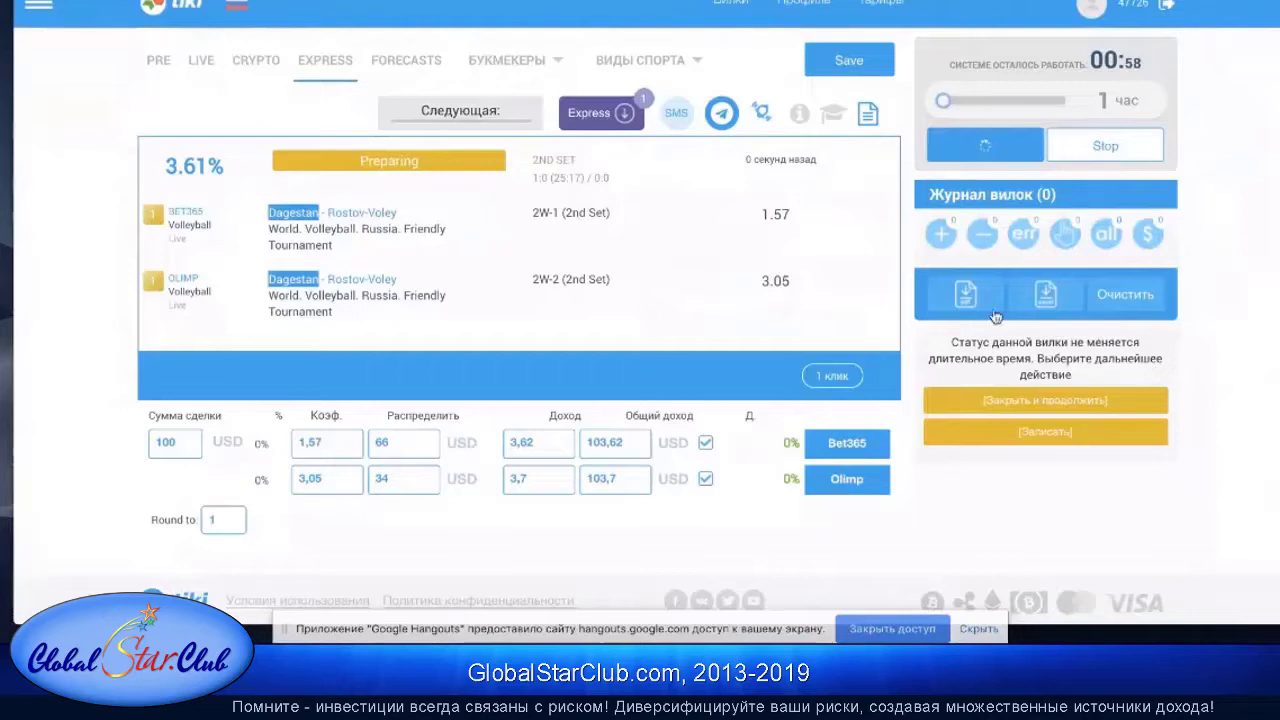
{"action": "left_click", "coordinate": [1020, 408]}
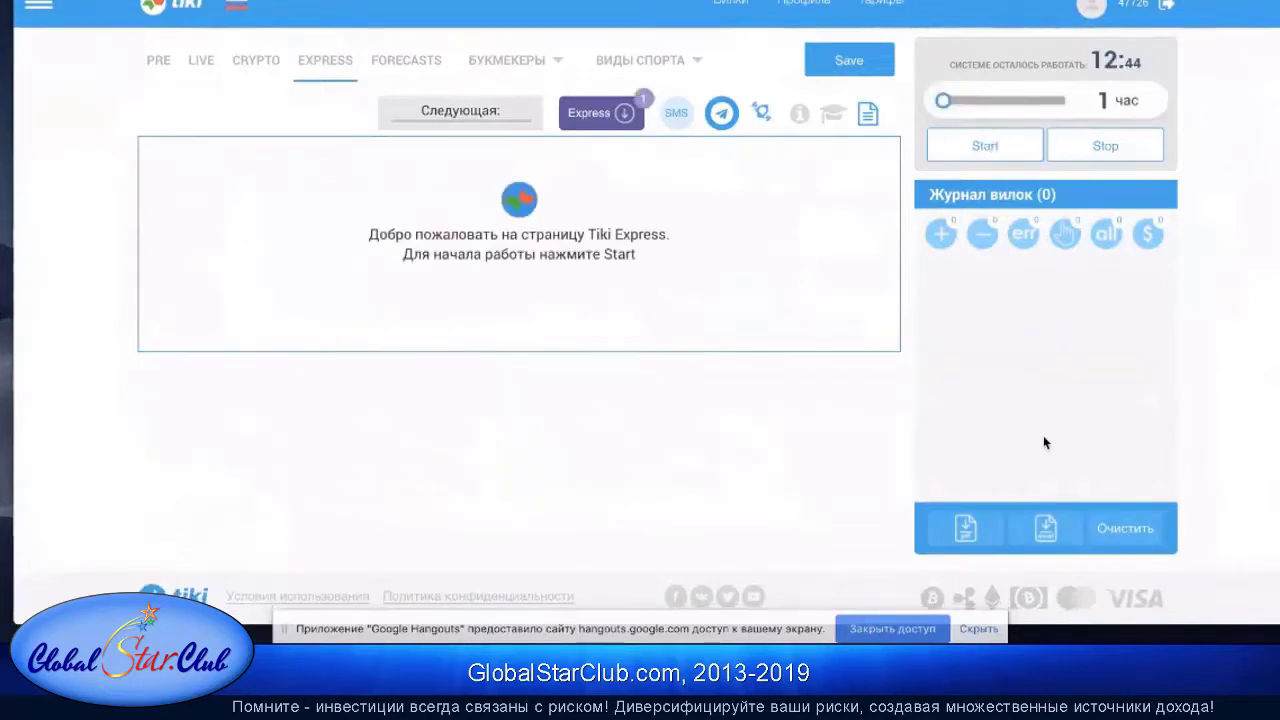
Run a one-hour Express search, check the bet description on the Fonbet line of the table tennis fork, and stop the system.
{"action": "left_click", "coordinate": [984, 148]}
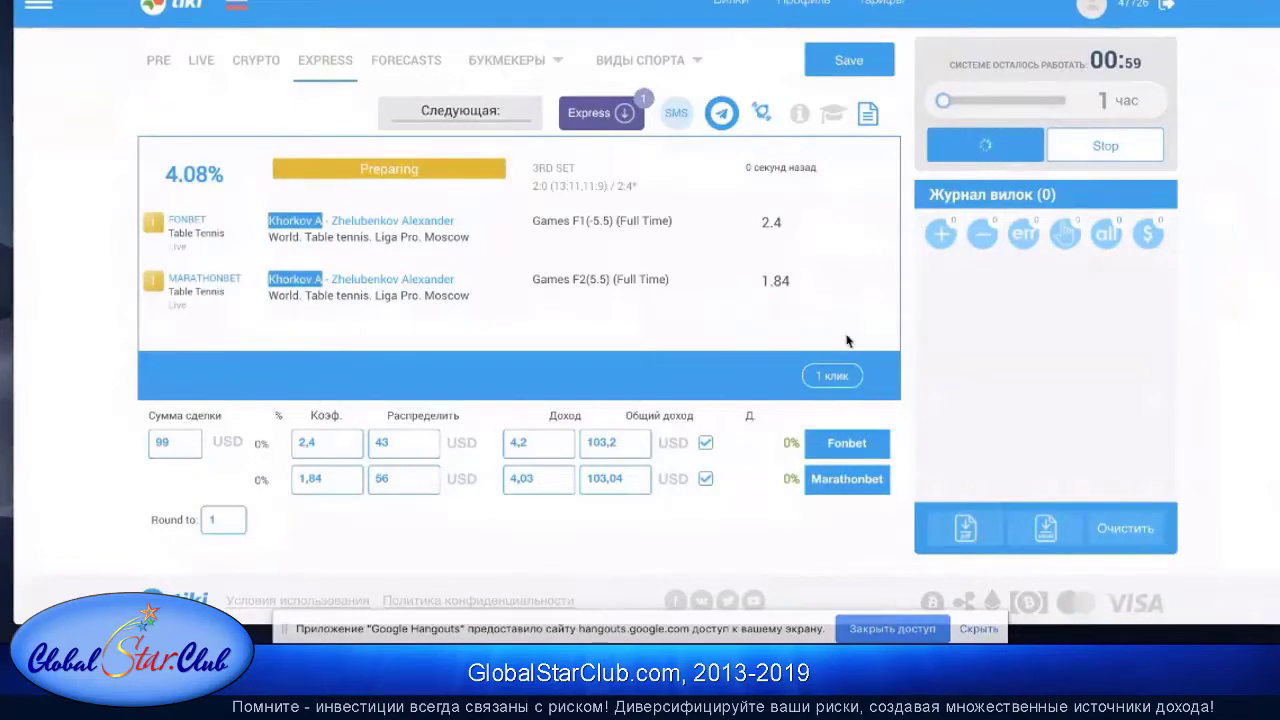
{"action": "scroll", "coordinate": [846, 341], "scroll_direction": "down", "scroll_amount": 1}
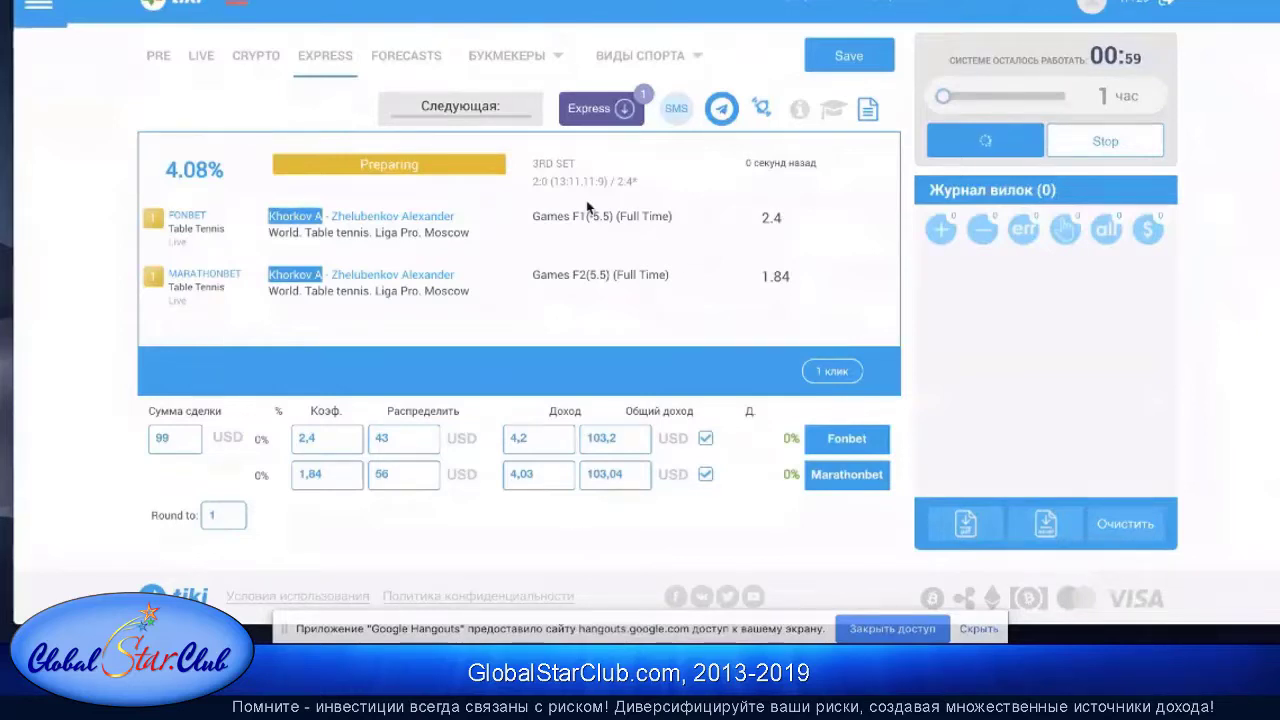
{"action": "mouse_move", "coordinate": [591, 214]}
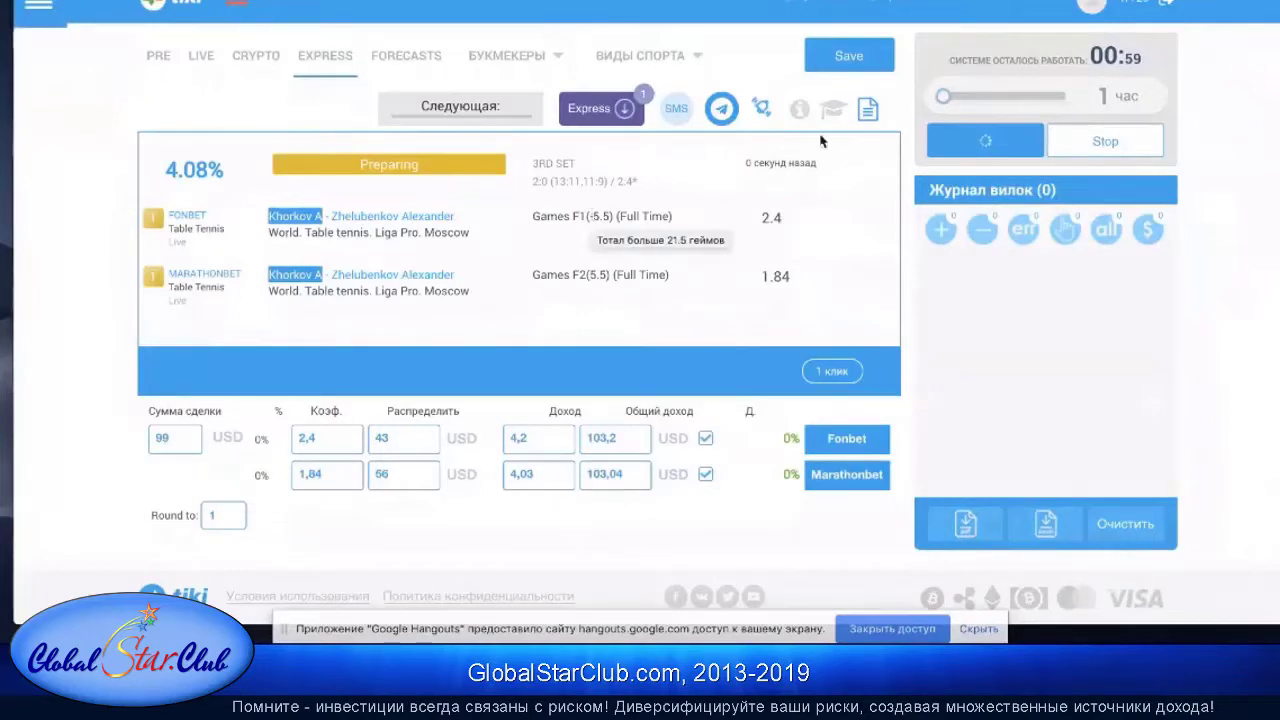
{"action": "left_click", "coordinate": [1090, 146]}
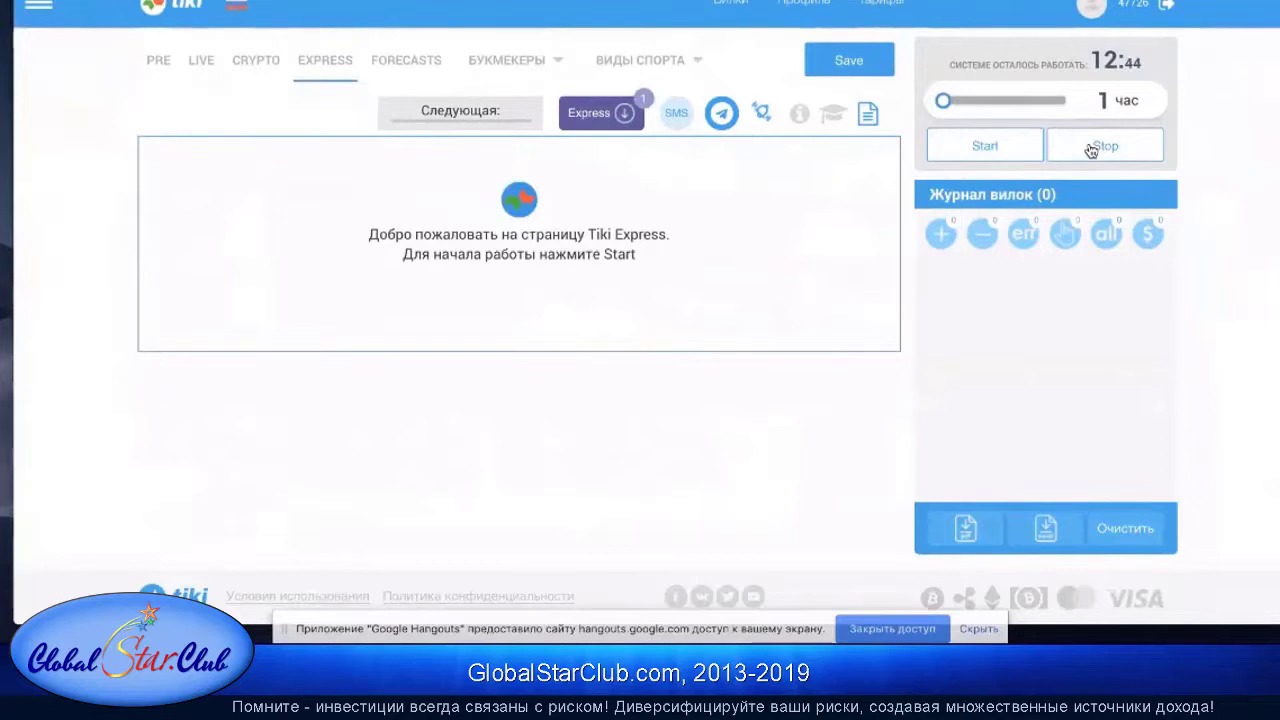
Restart the search, review the volleyball fork's profit percentage and bookmaker lines, dismiss it with the close-and-continue option, and stop the system.
{"action": "left_click", "coordinate": [981, 147]}
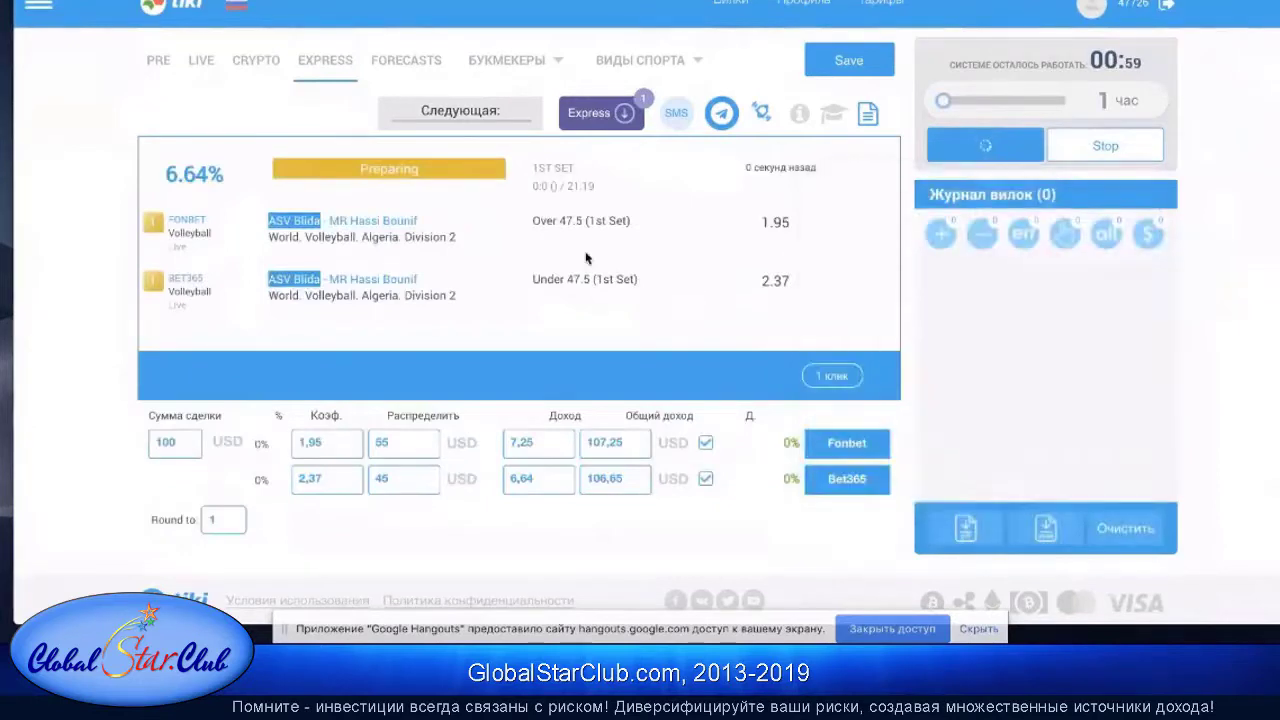
{"action": "left_click_drag", "start_coordinate": [163, 177], "coordinate": [232, 183]}
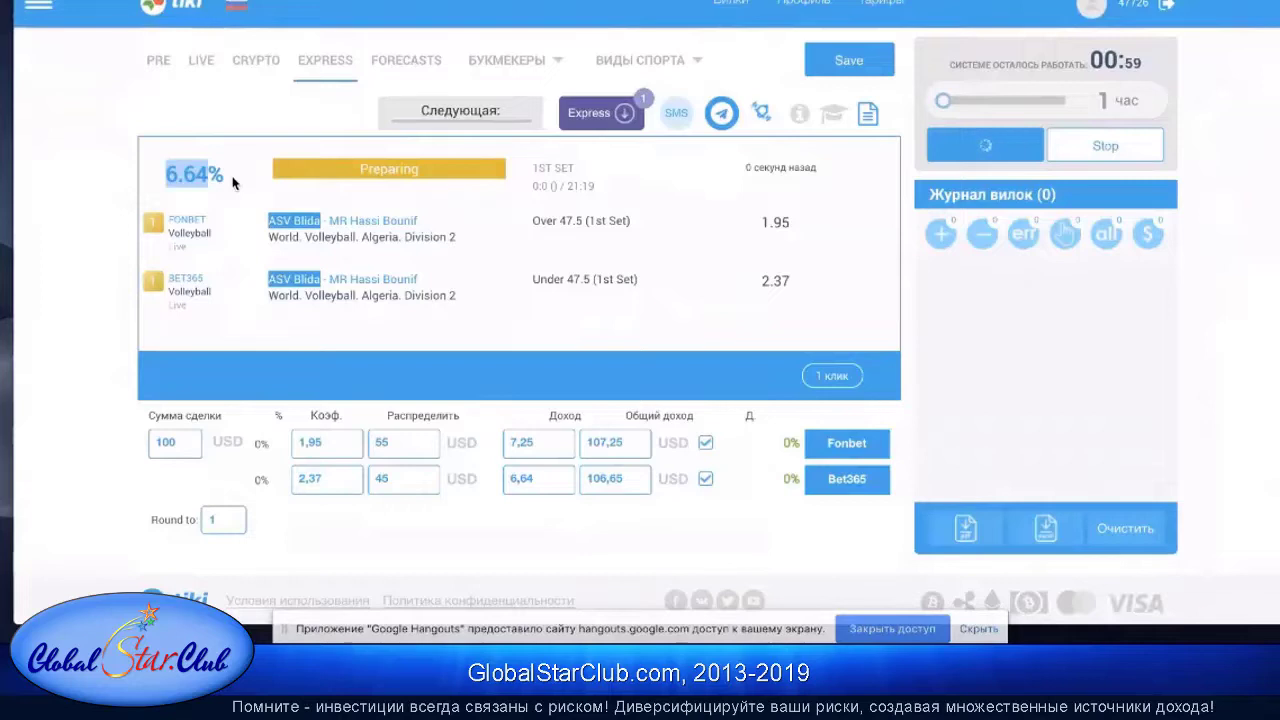
{"action": "left_click", "coordinate": [162, 230]}
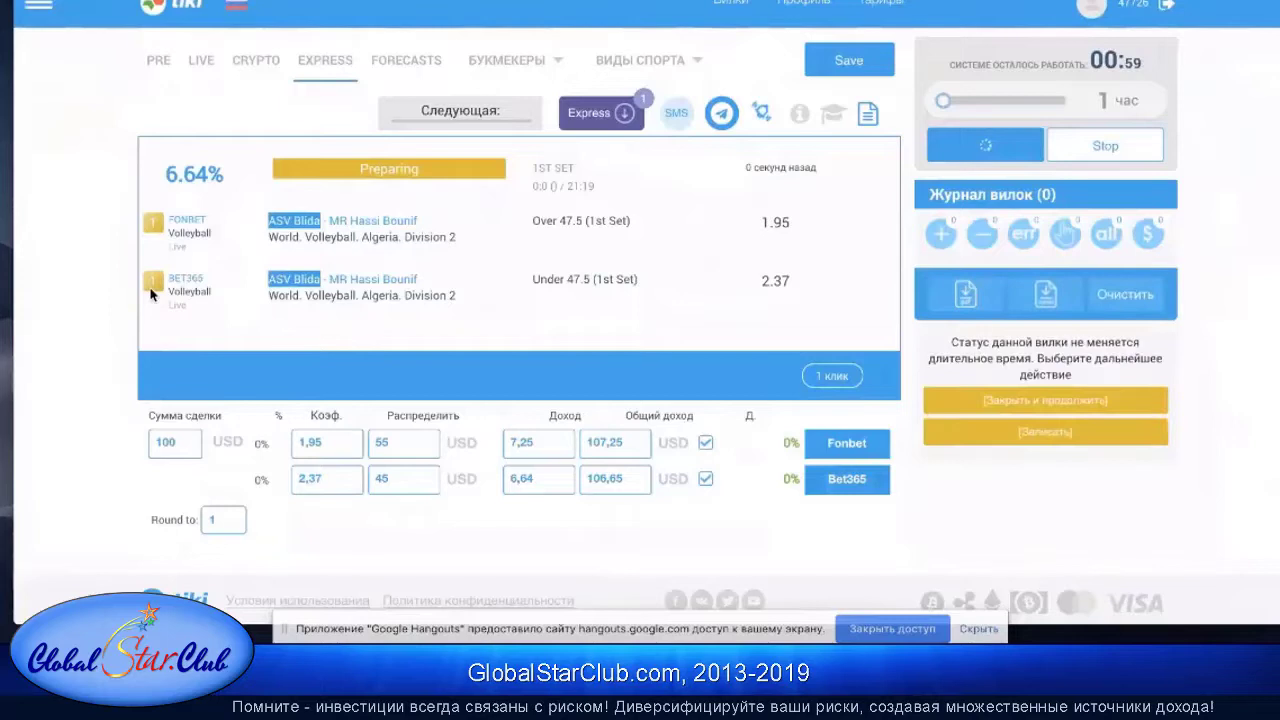
{"action": "left_click", "coordinate": [1025, 404]}
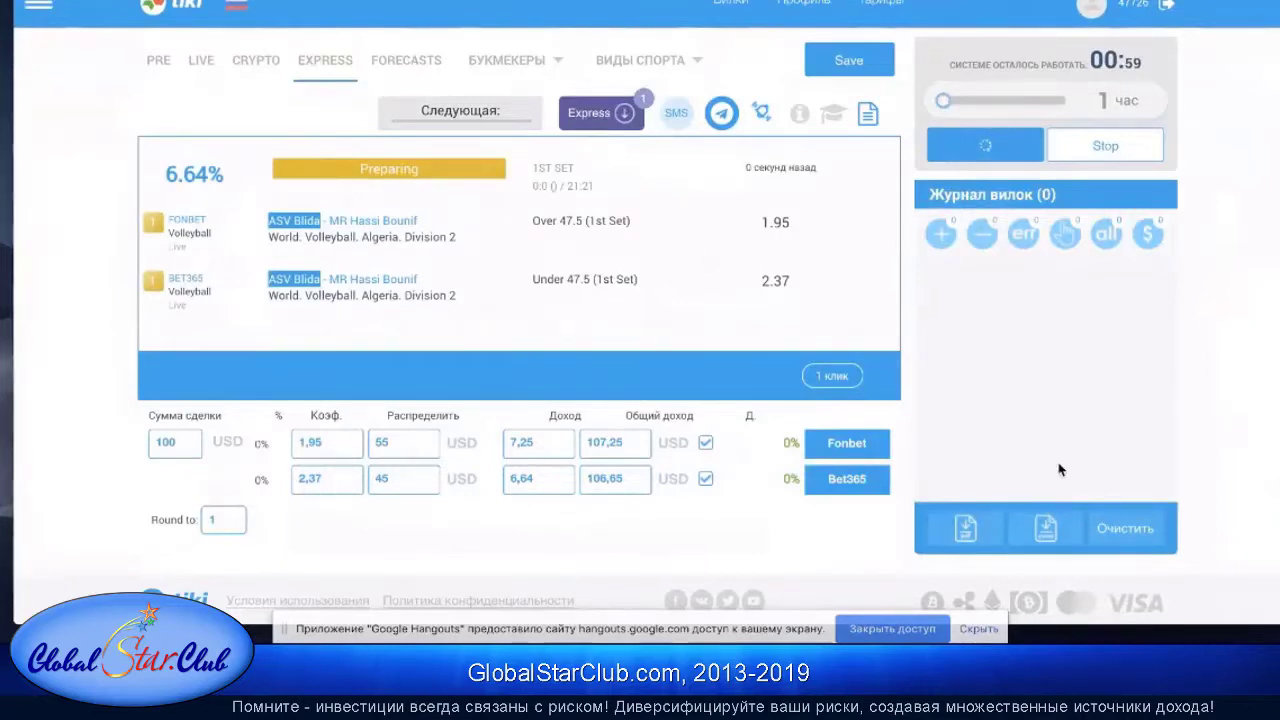
{"action": "left_click", "coordinate": [1104, 150]}
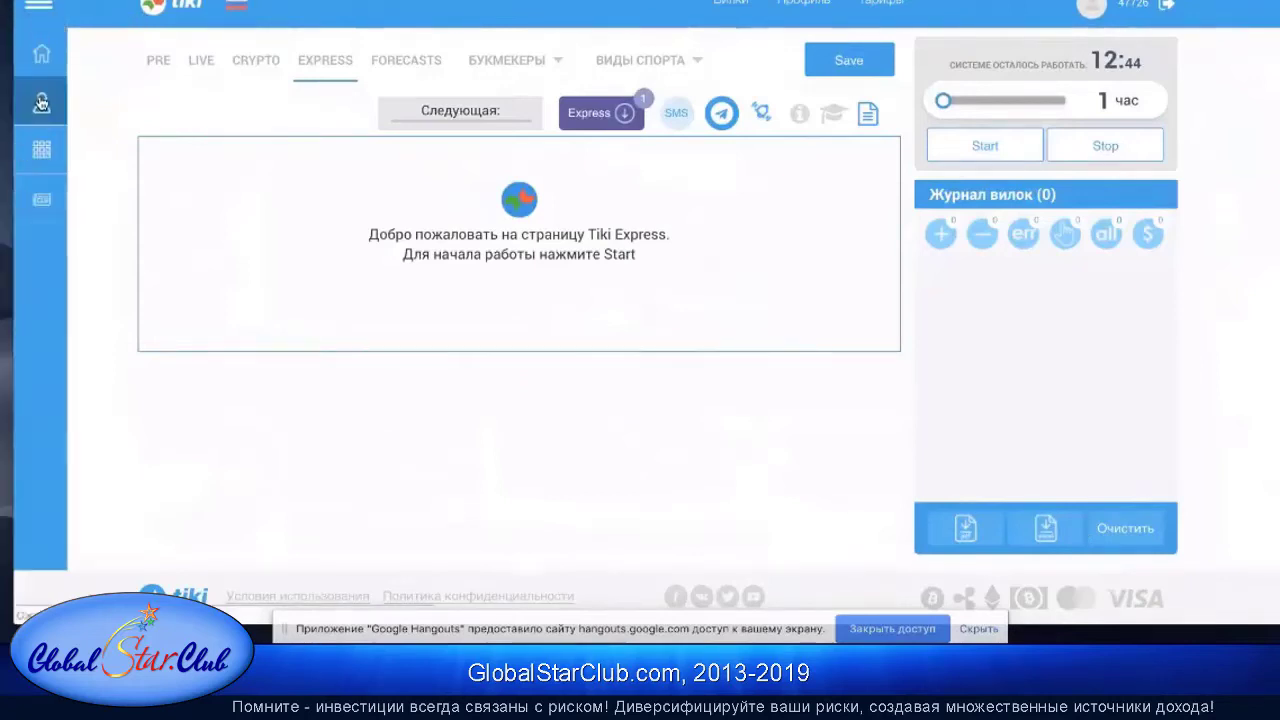
Open the profile's bet history and filter it by positive, negative and manual-trading entries in turn.
{"action": "left_click", "coordinate": [37, 134]}
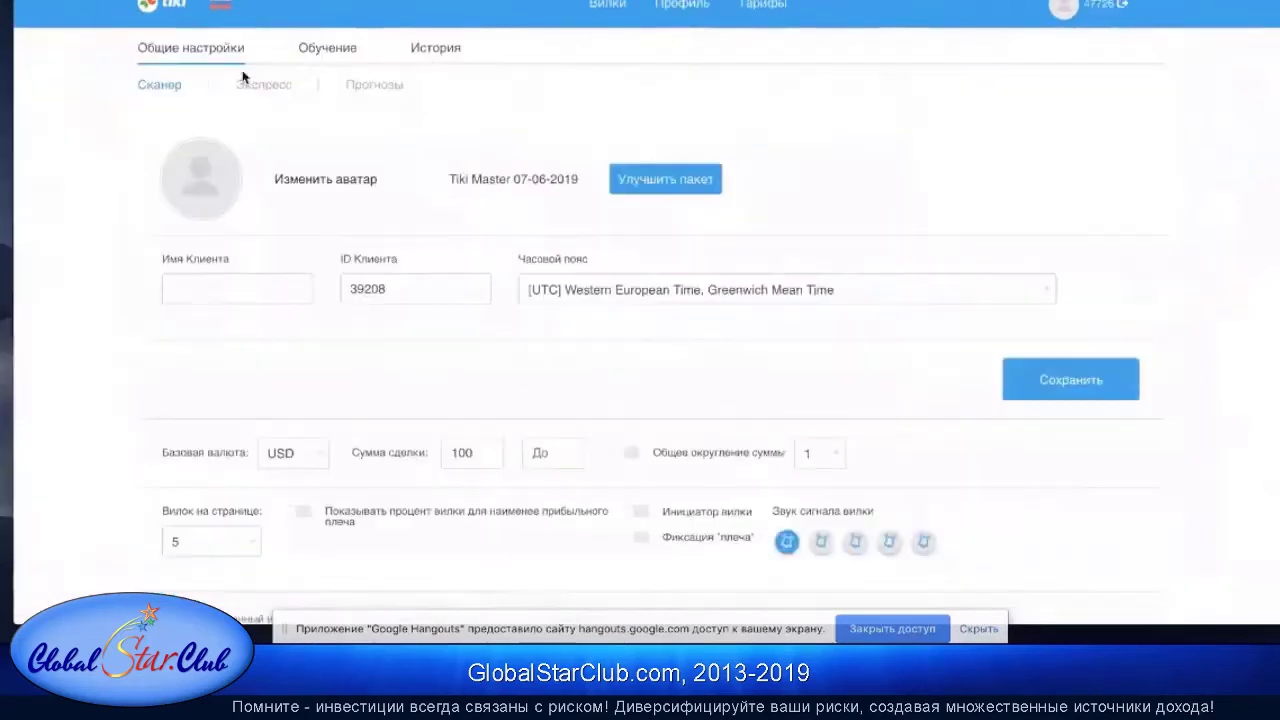
{"action": "left_click", "coordinate": [435, 56]}
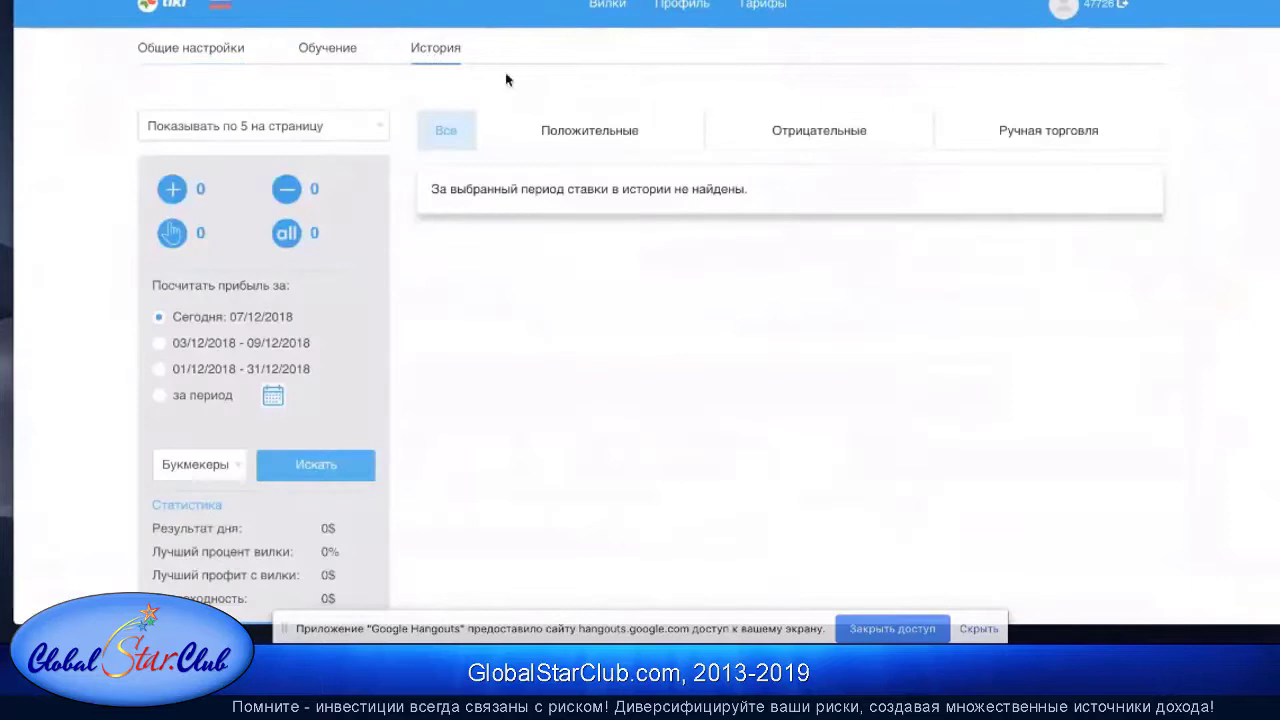
{"action": "left_click", "coordinate": [590, 135]}
{"action": "left_click", "coordinate": [830, 132]}
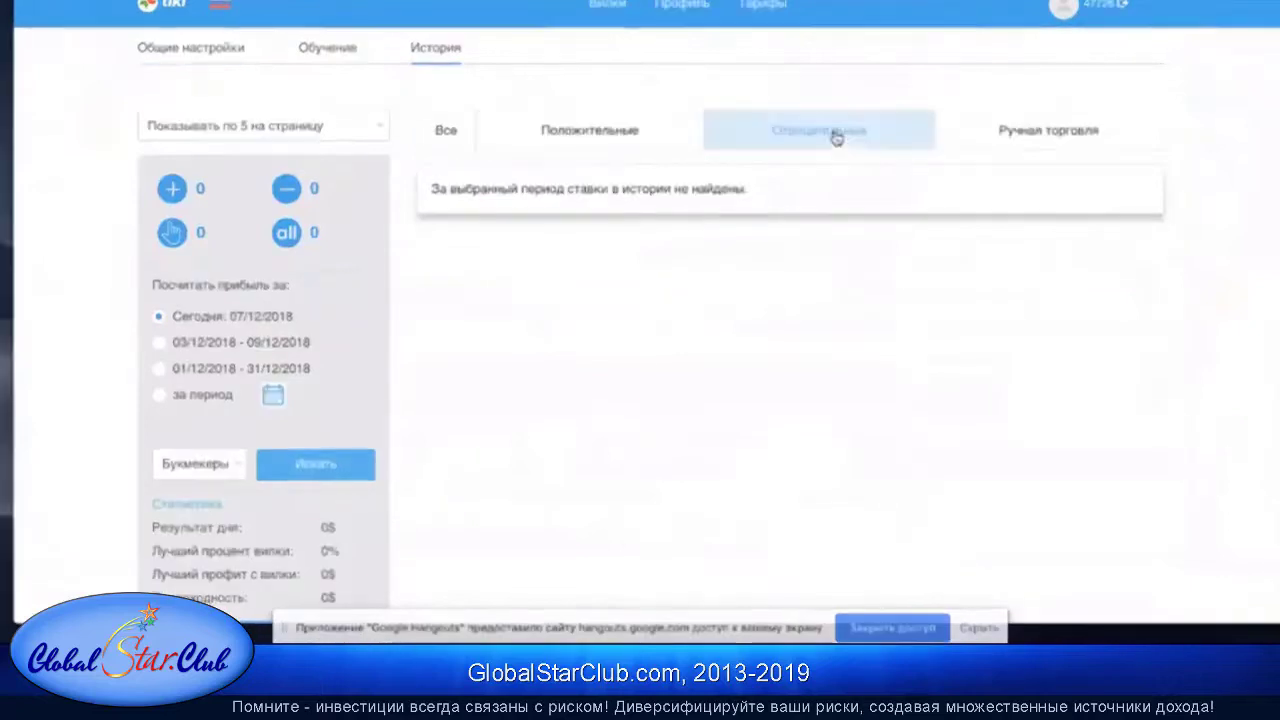
{"action": "left_click", "coordinate": [1015, 137]}
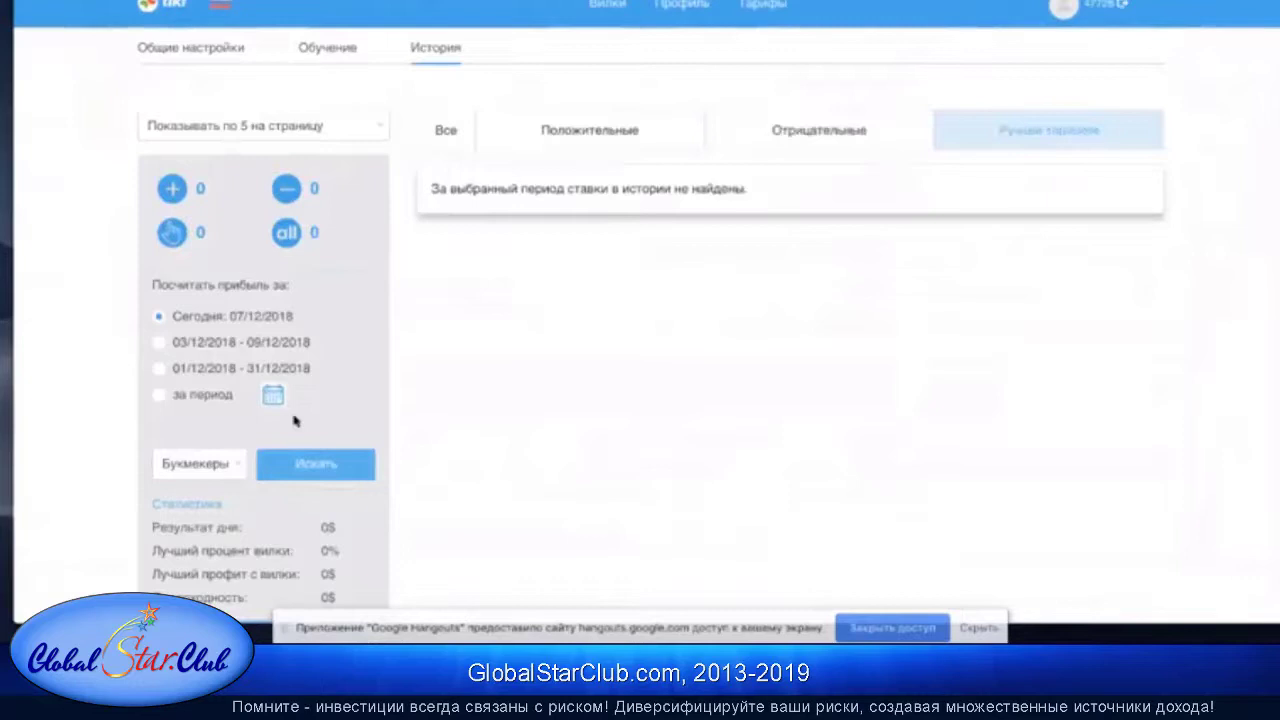
Clear all bookmakers in the history's bookmaker filter, reselect only Bet365 and Marathonbet, and close the list.
{"action": "left_click", "coordinate": [220, 470]}
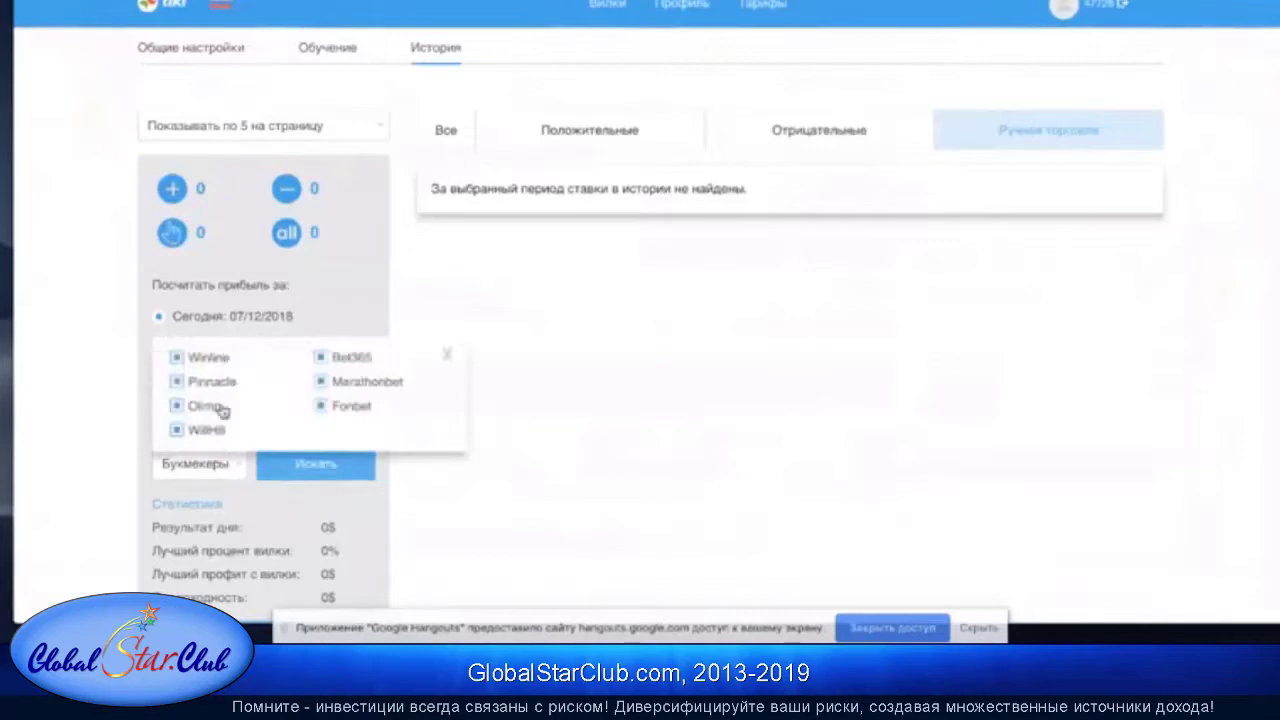
{"action": "left_click", "coordinate": [205, 357]}
{"action": "left_click", "coordinate": [212, 382]}
{"action": "left_click", "coordinate": [205, 406]}
{"action": "left_click", "coordinate": [207, 433]}
{"action": "left_click", "coordinate": [333, 362]}
{"action": "left_click", "coordinate": [337, 383]}
{"action": "left_click", "coordinate": [337, 410]}
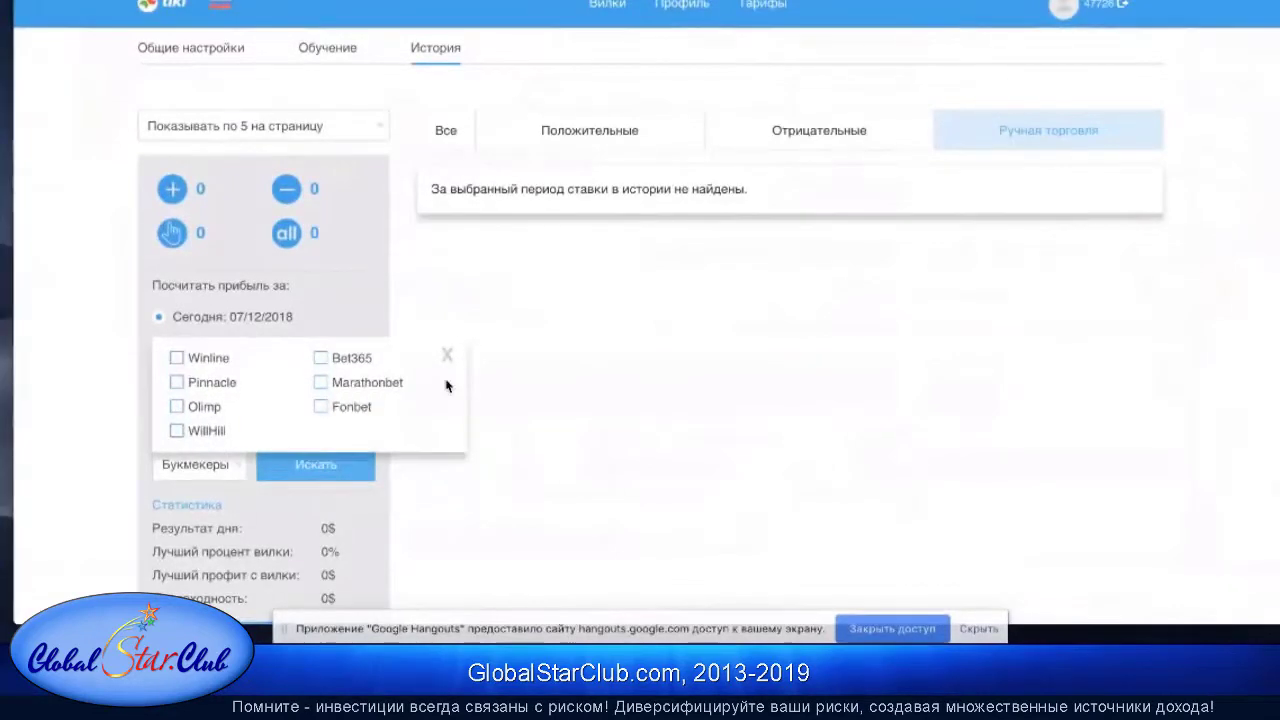
{"action": "left_click", "coordinate": [334, 362]}
{"action": "left_click", "coordinate": [336, 390]}
{"action": "left_click", "coordinate": [447, 356]}
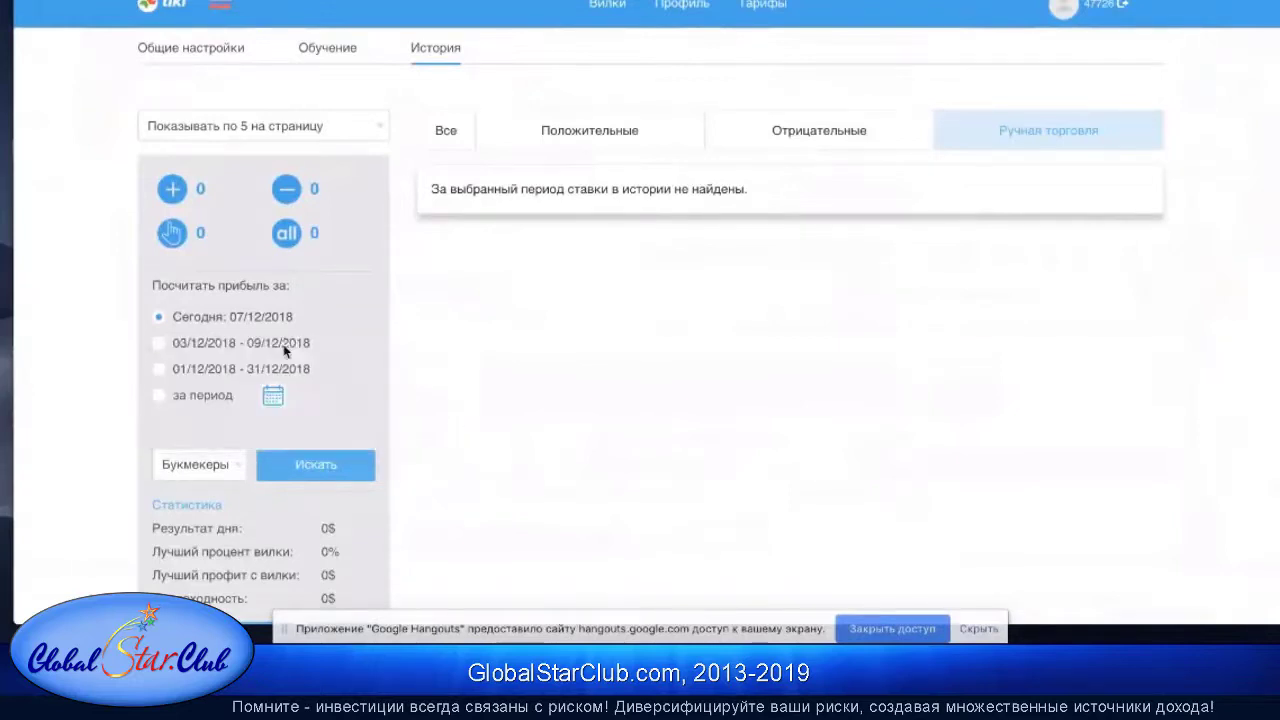
Try the weekly, monthly and custom-period profit ranges, including the calendar, and reselect today's date.
{"action": "left_click", "coordinate": [205, 348]}
{"action": "left_click_drag", "start_coordinate": [207, 350], "coordinate": [278, 350]}
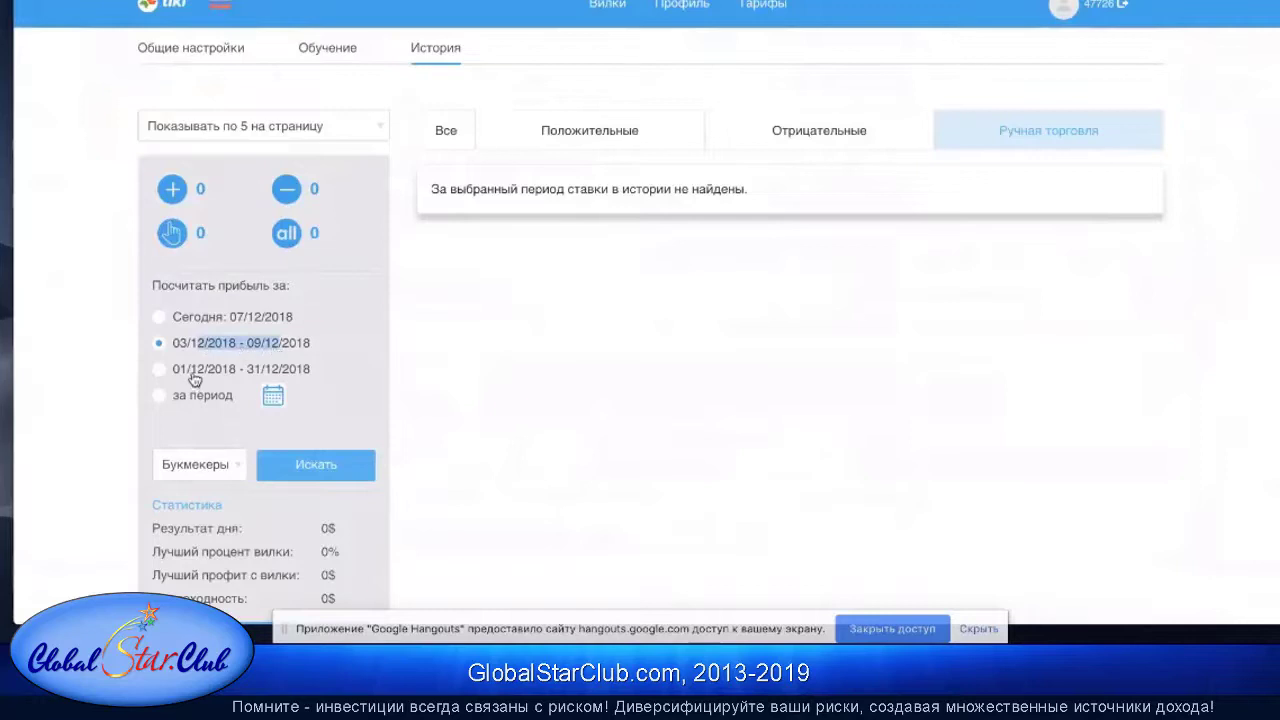
{"action": "left_click_drag", "start_coordinate": [191, 370], "coordinate": [290, 372]}
{"action": "left_click", "coordinate": [228, 374]}
{"action": "left_click", "coordinate": [171, 397]}
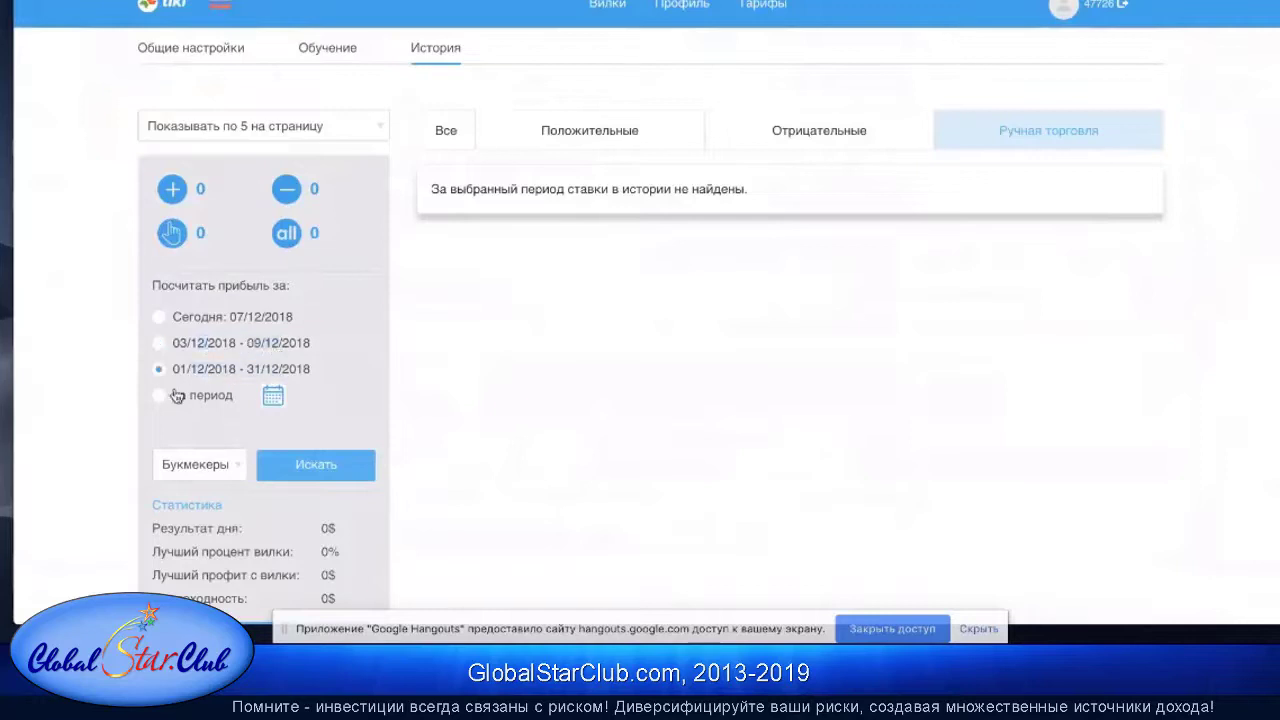
{"action": "left_click", "coordinate": [274, 397]}
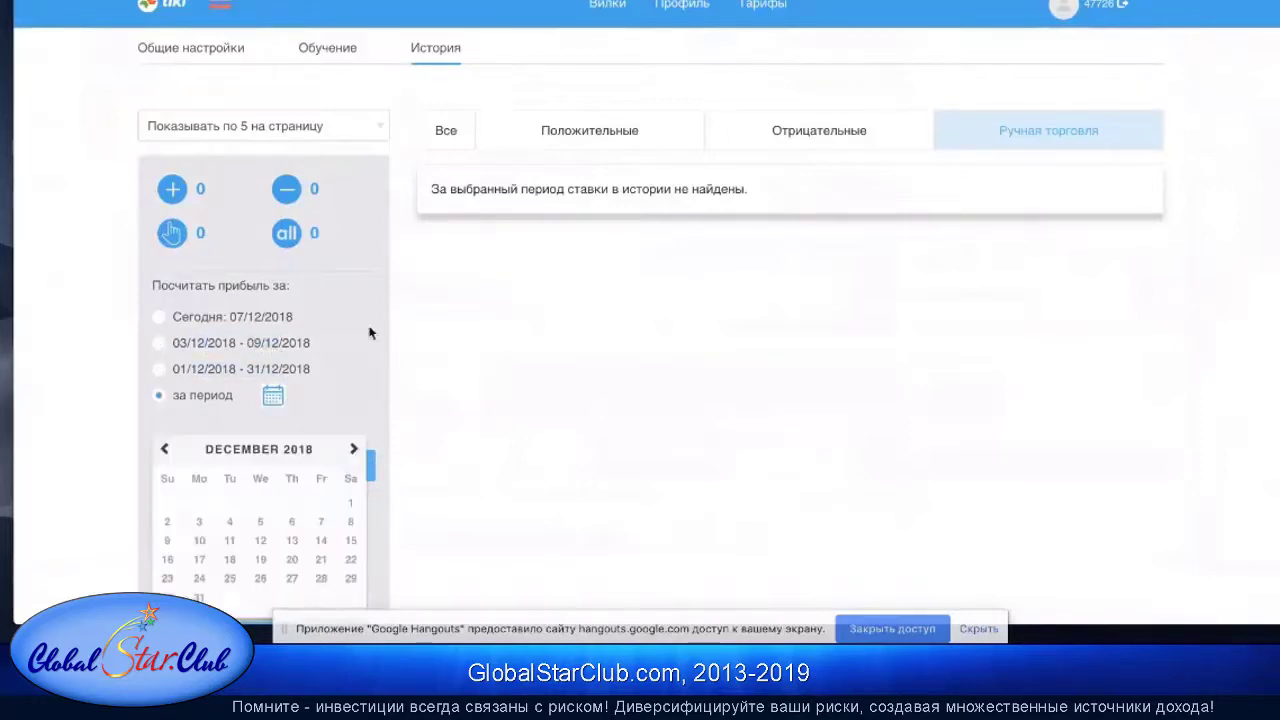
{"action": "left_click", "coordinate": [222, 318]}
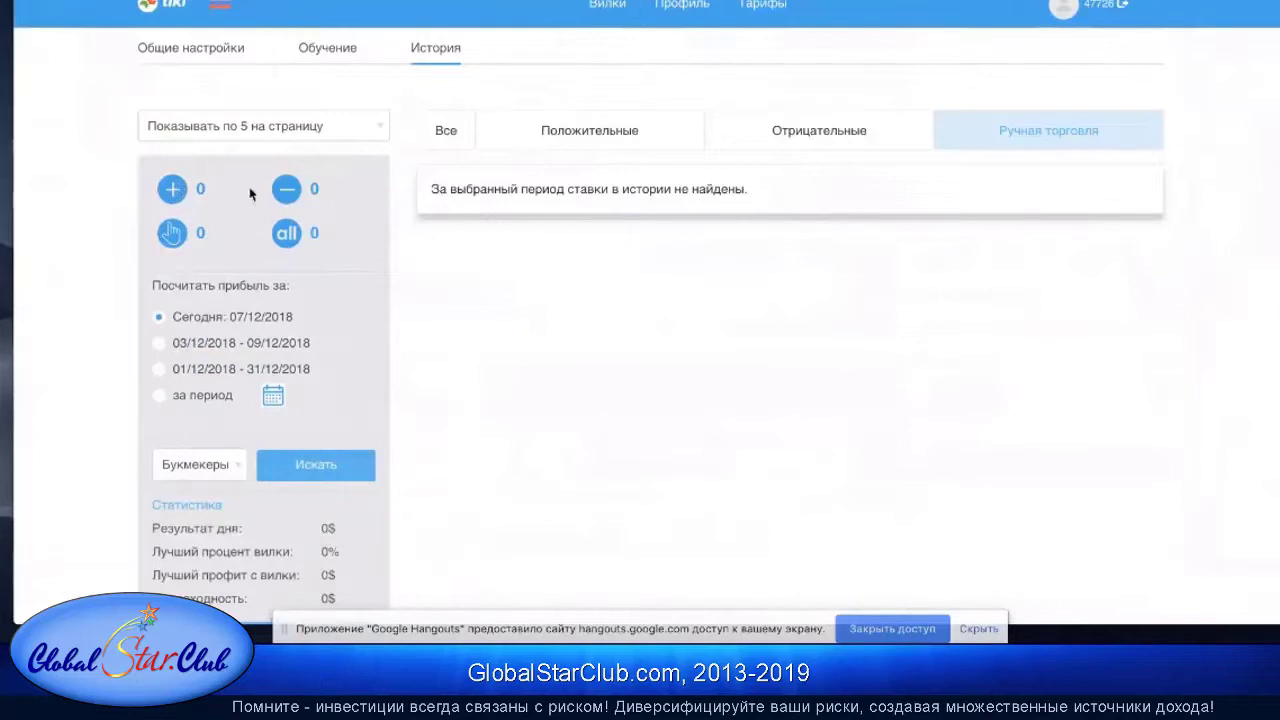
Set the history to show 10 entries per page and look over the statistics and export options below it.
{"action": "left_click", "coordinate": [302, 128]}
{"action": "left_click", "coordinate": [245, 148]}
{"action": "scroll", "coordinate": [385, 305], "scroll_direction": "down", "scroll_amount": 3}
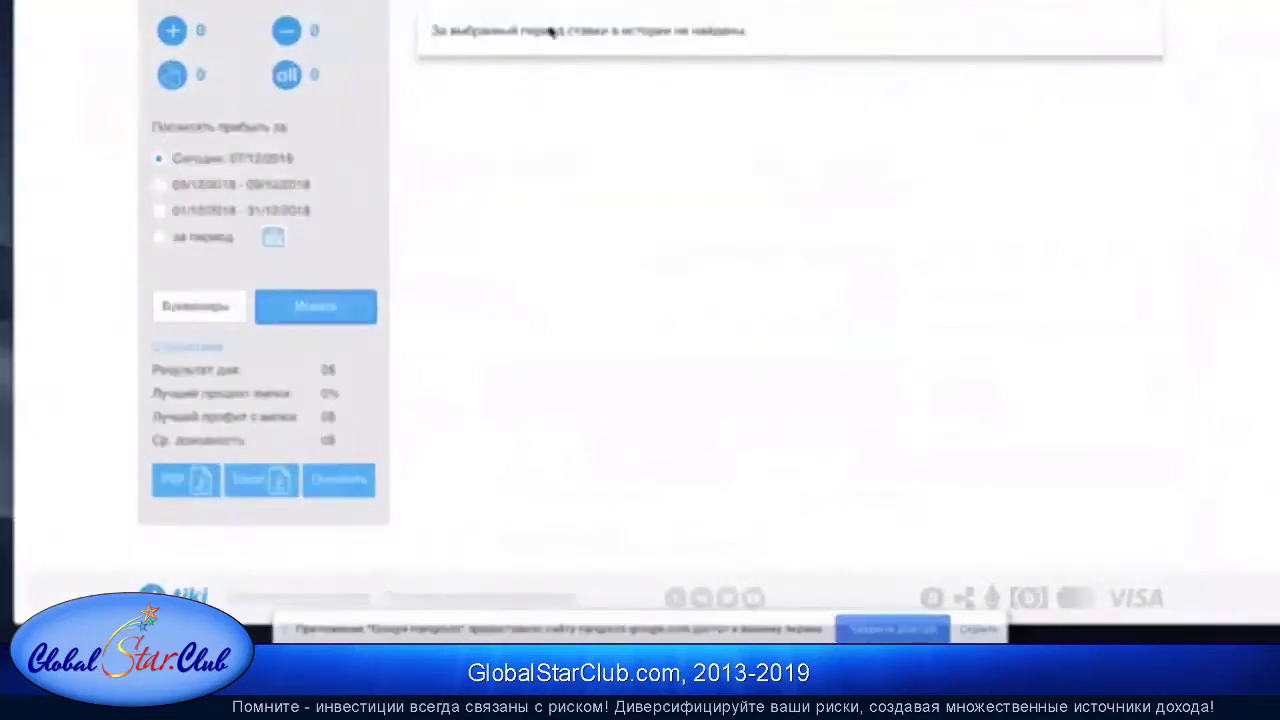
{"action": "scroll", "coordinate": [572, 286], "scroll_direction": "up", "scroll_amount": 3}
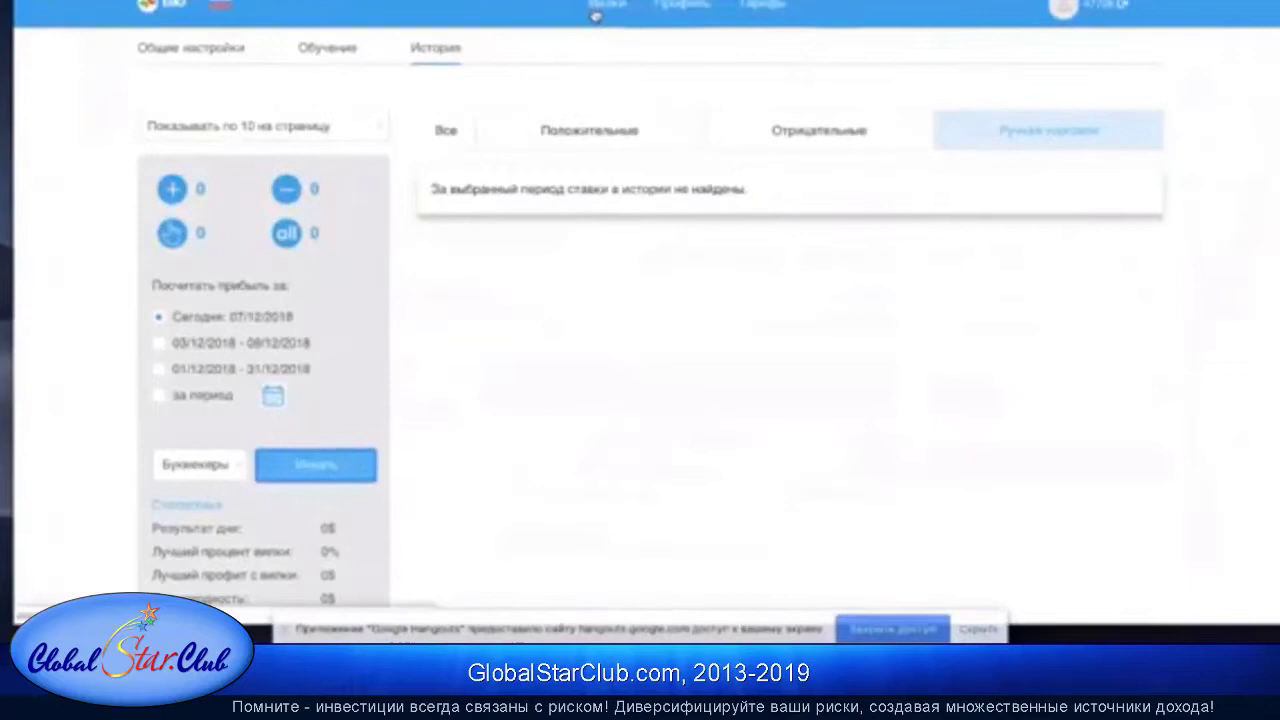
Return to the Express page and run one-hour fork searches, stopping and restarting the system twice.
{"action": "left_click", "coordinate": [595, 15]}
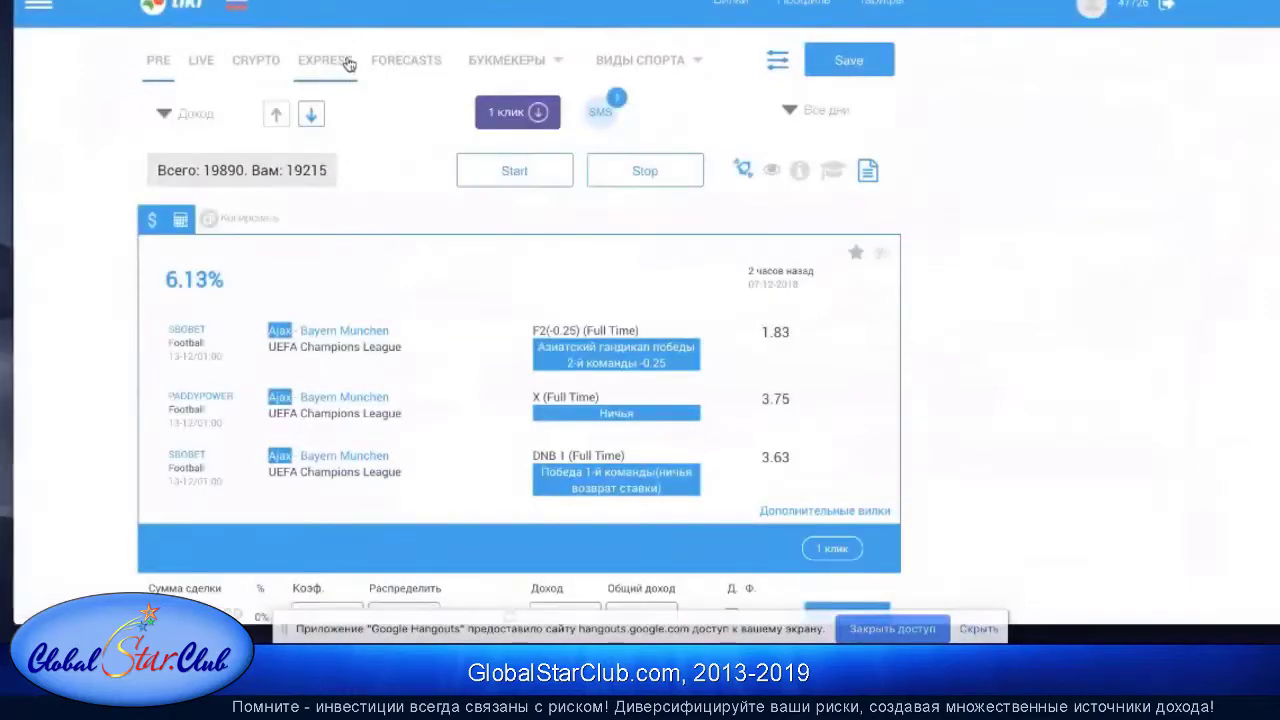
{"action": "left_click", "coordinate": [339, 72]}
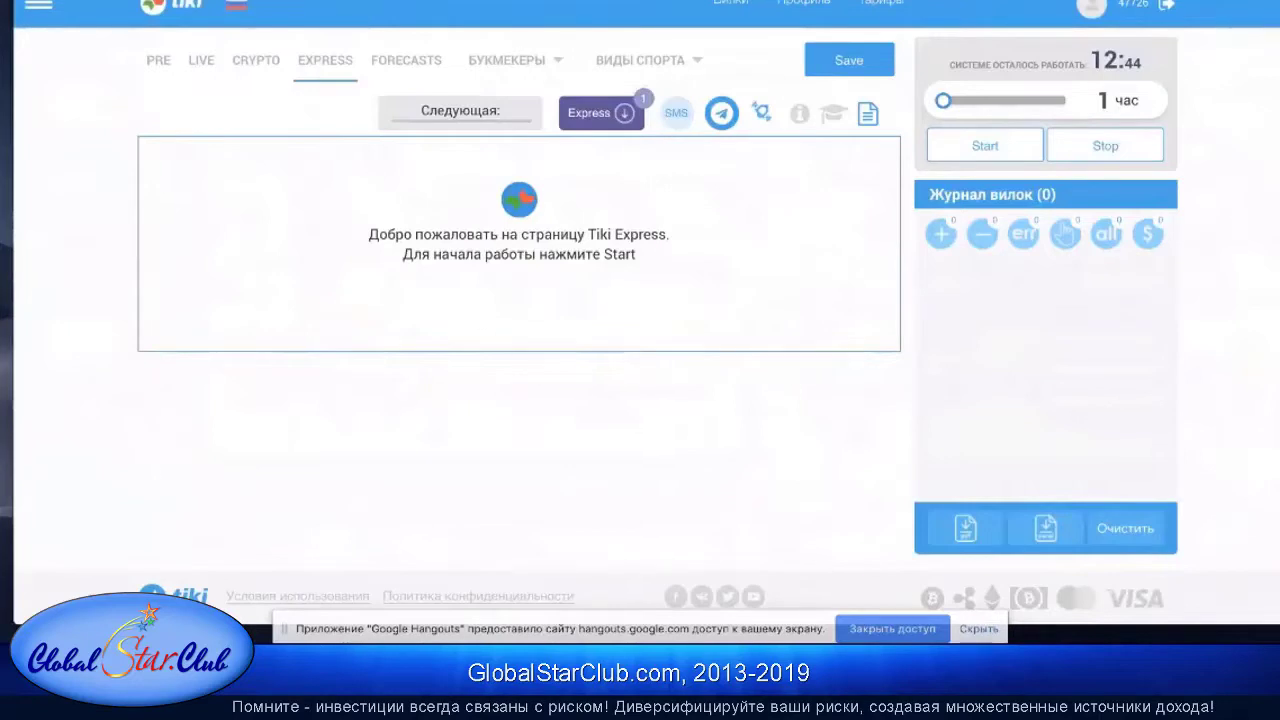
{"action": "left_click", "coordinate": [1014, 146]}
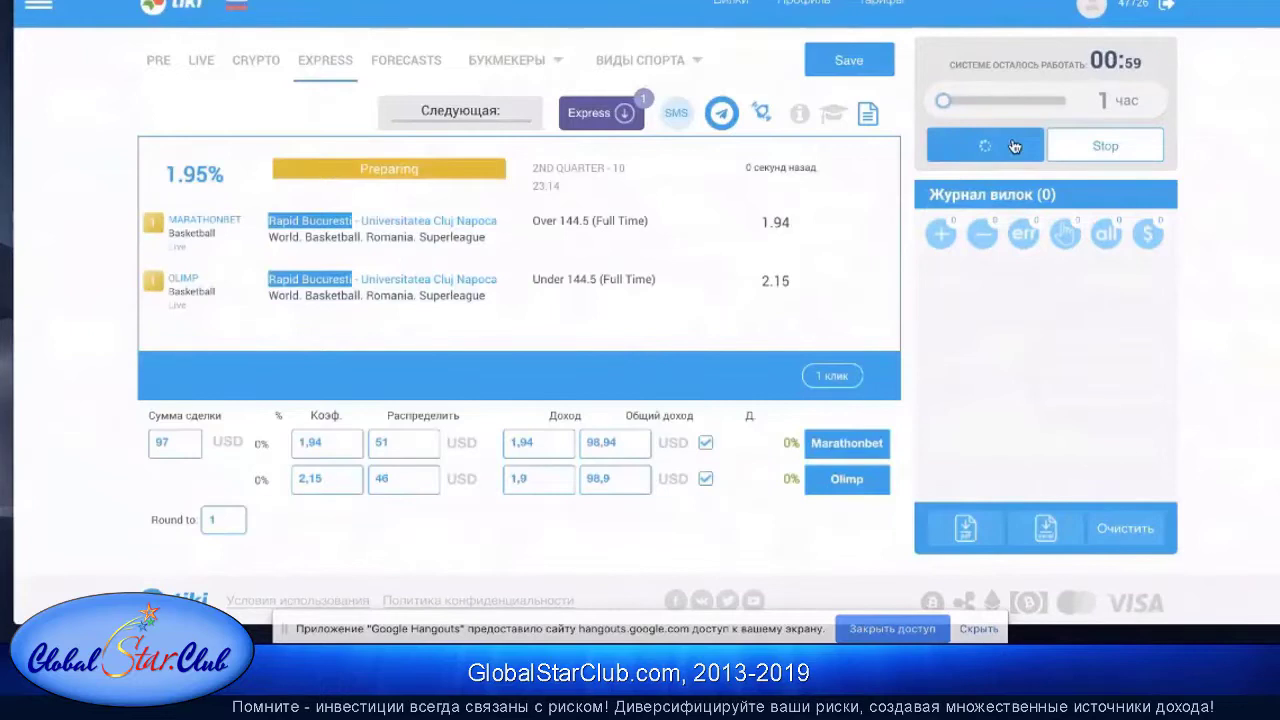
{"action": "left_click", "coordinate": [1108, 146]}
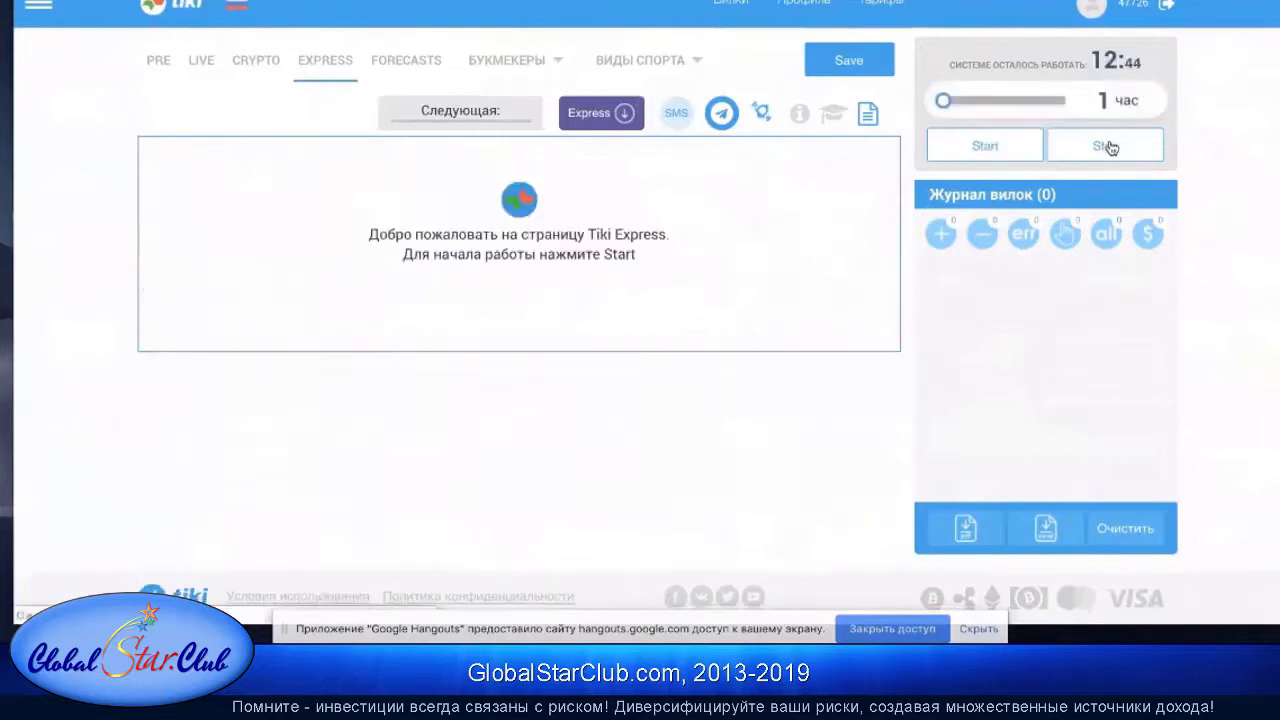
{"action": "left_click", "coordinate": [1006, 146]}
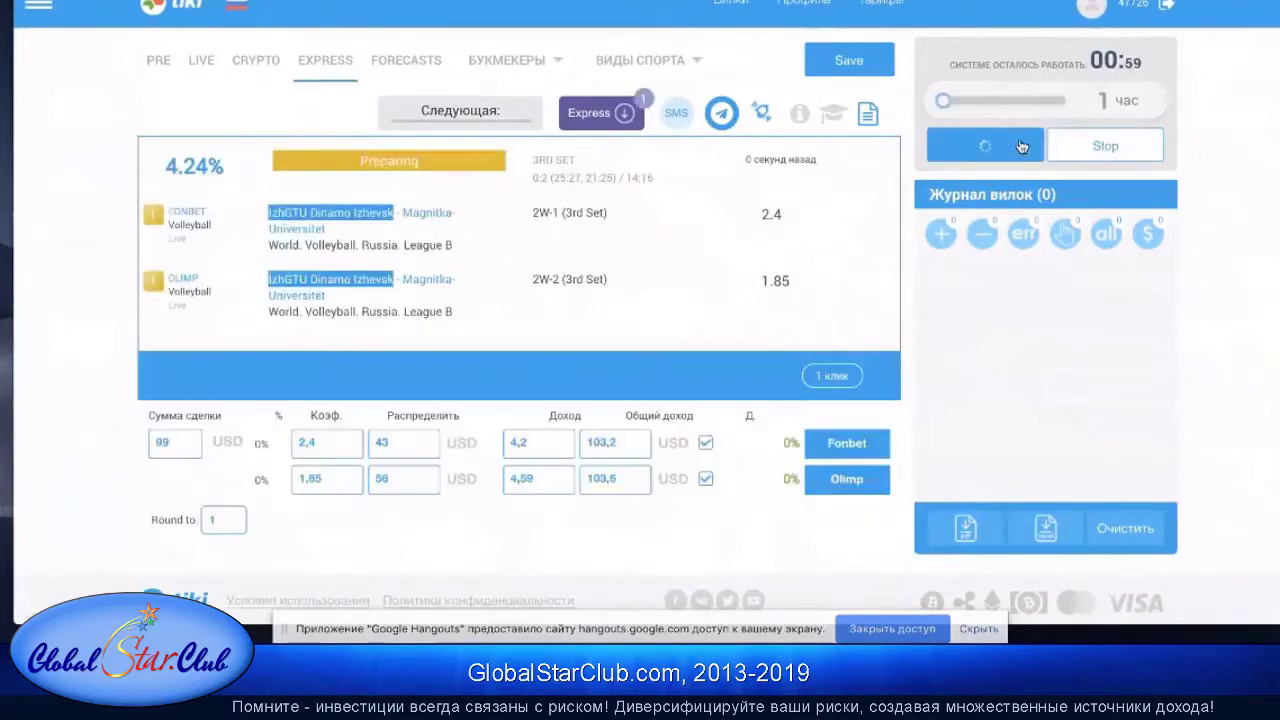
{"action": "left_click", "coordinate": [1097, 146]}
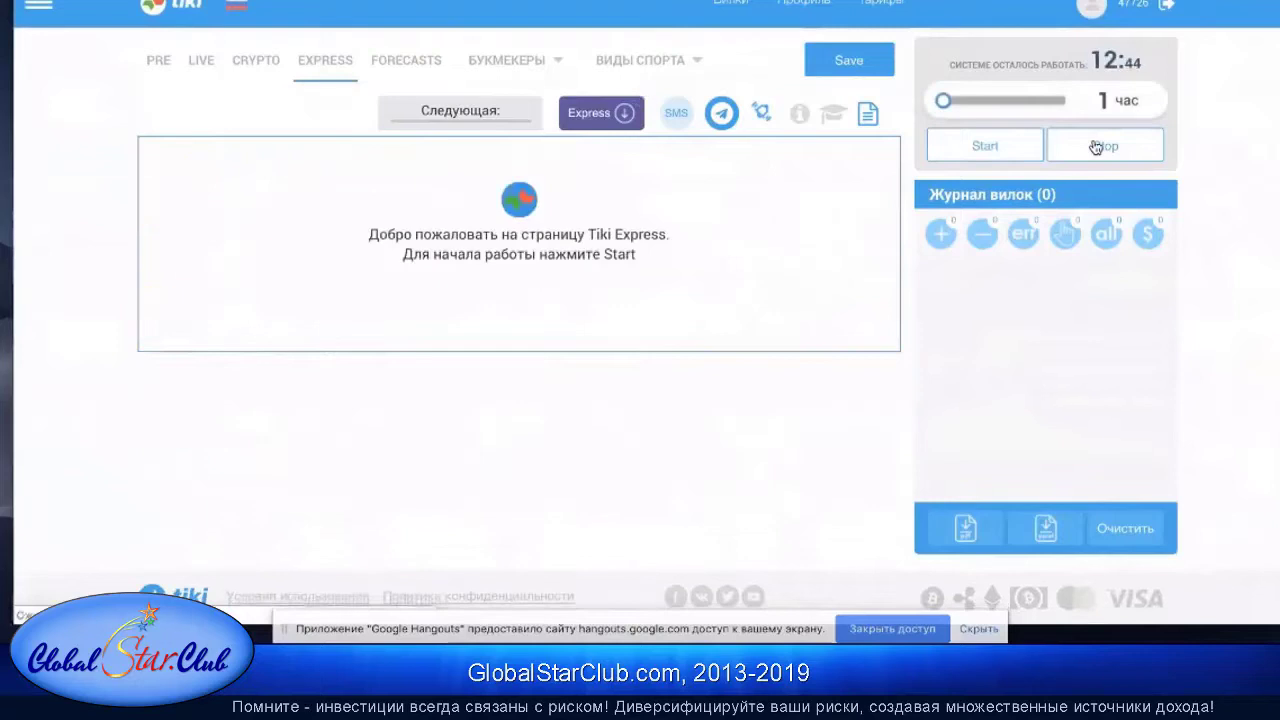
{"action": "left_click", "coordinate": [995, 143]}
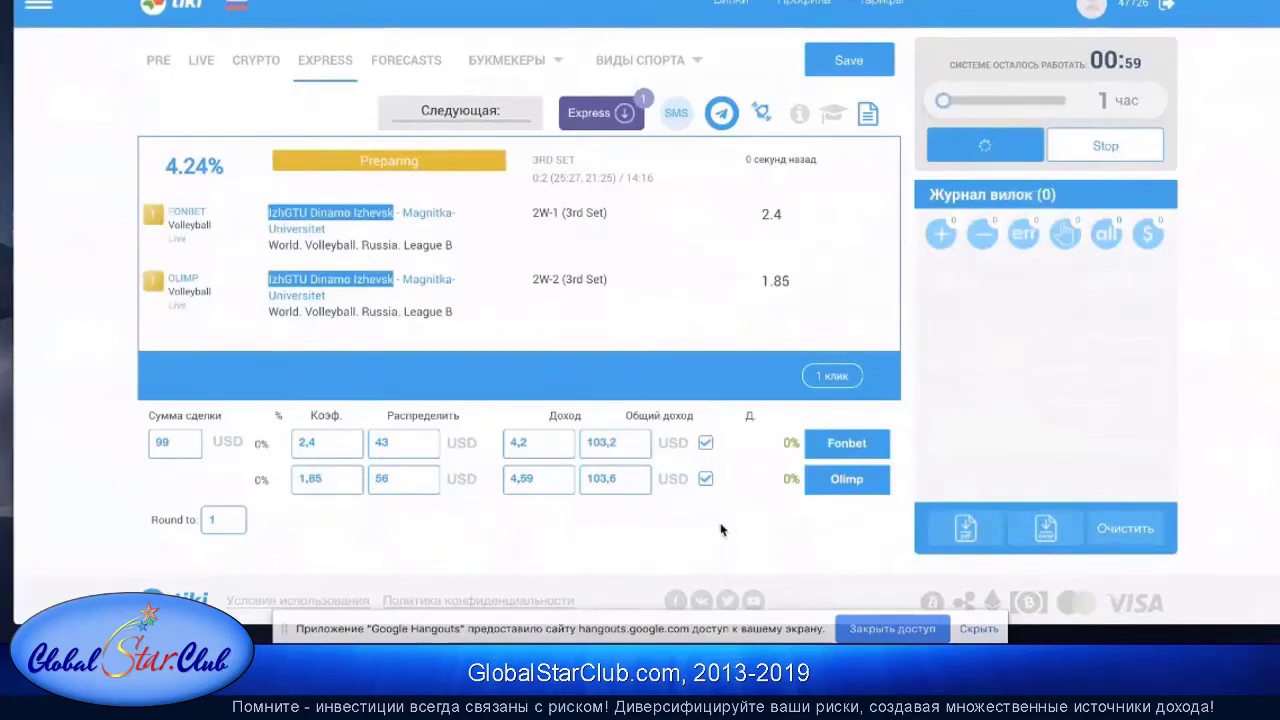
Minimise the browser, look through the ALL folder in Finder, close the folder and bring the browser back.
{"action": "key", "text": "super+m"}
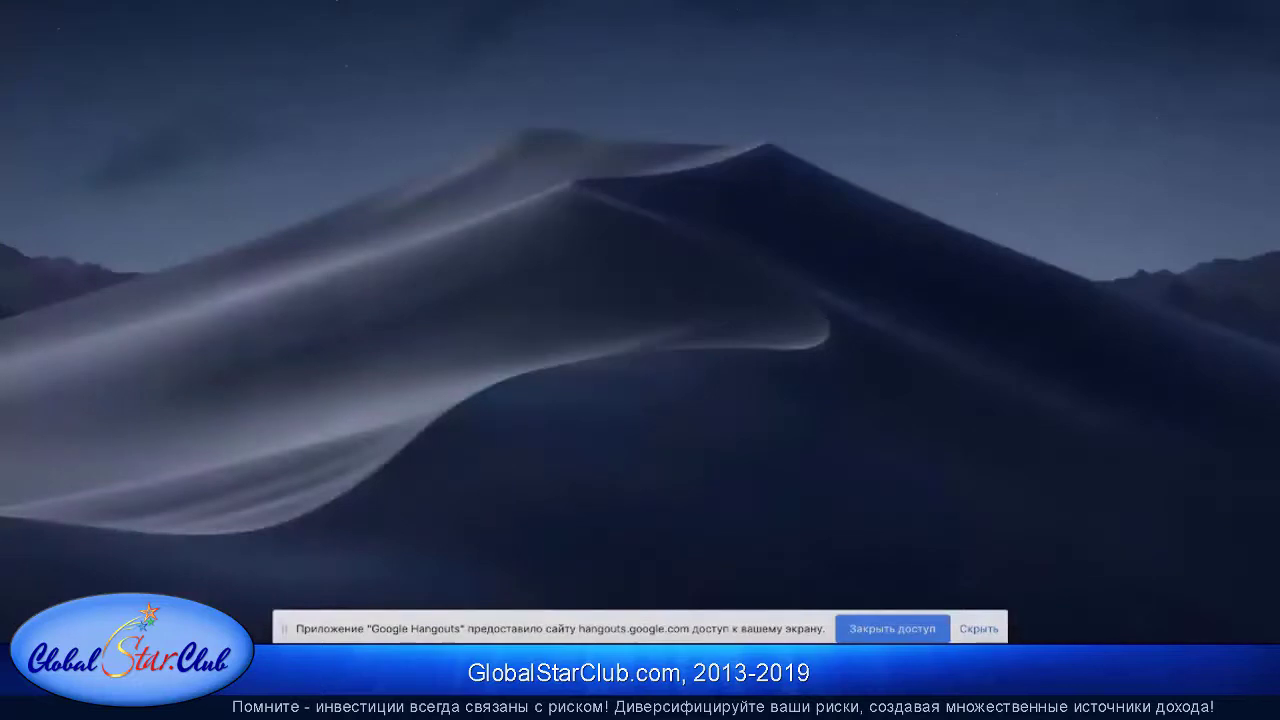
{"action": "left_click", "coordinate": [857, 249]}
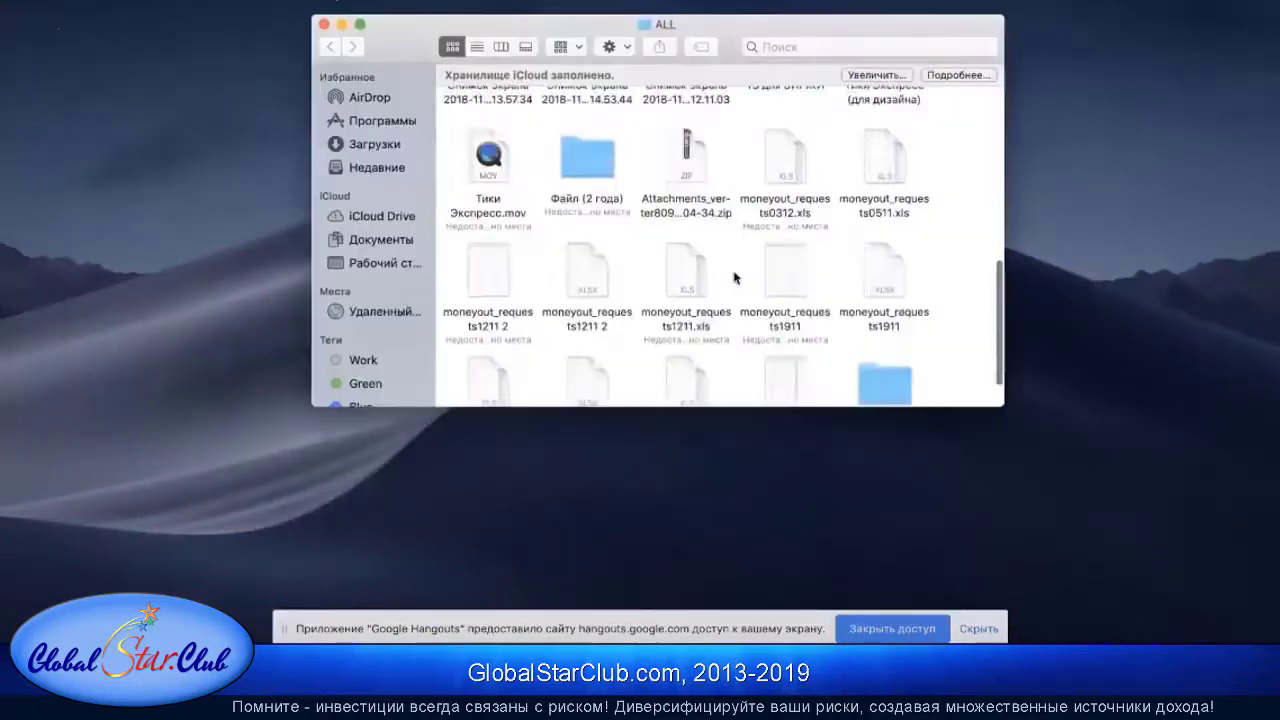
{"action": "scroll", "coordinate": [677, 297], "scroll_direction": "down", "scroll_amount": 2}
{"action": "scroll", "coordinate": [677, 297], "scroll_direction": "up", "scroll_amount": 2}
{"action": "left_click", "coordinate": [324, 24]}
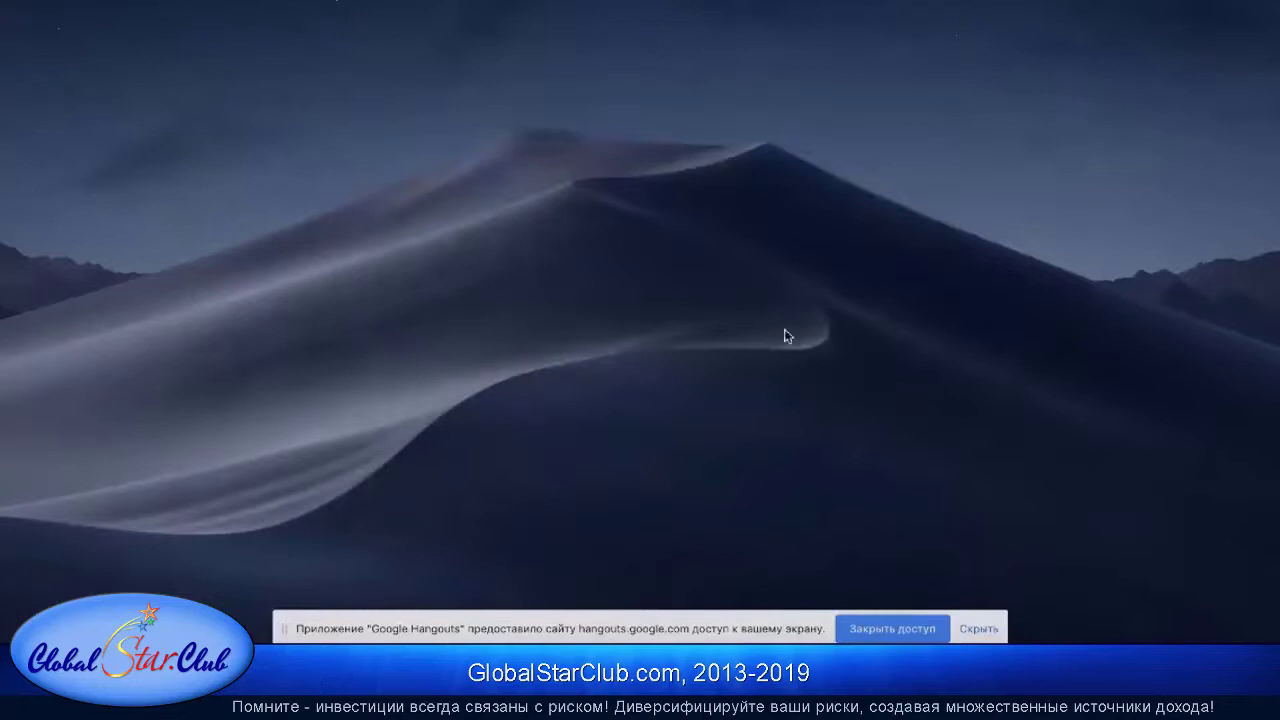
{"action": "left_click", "coordinate": [1160, 658]}
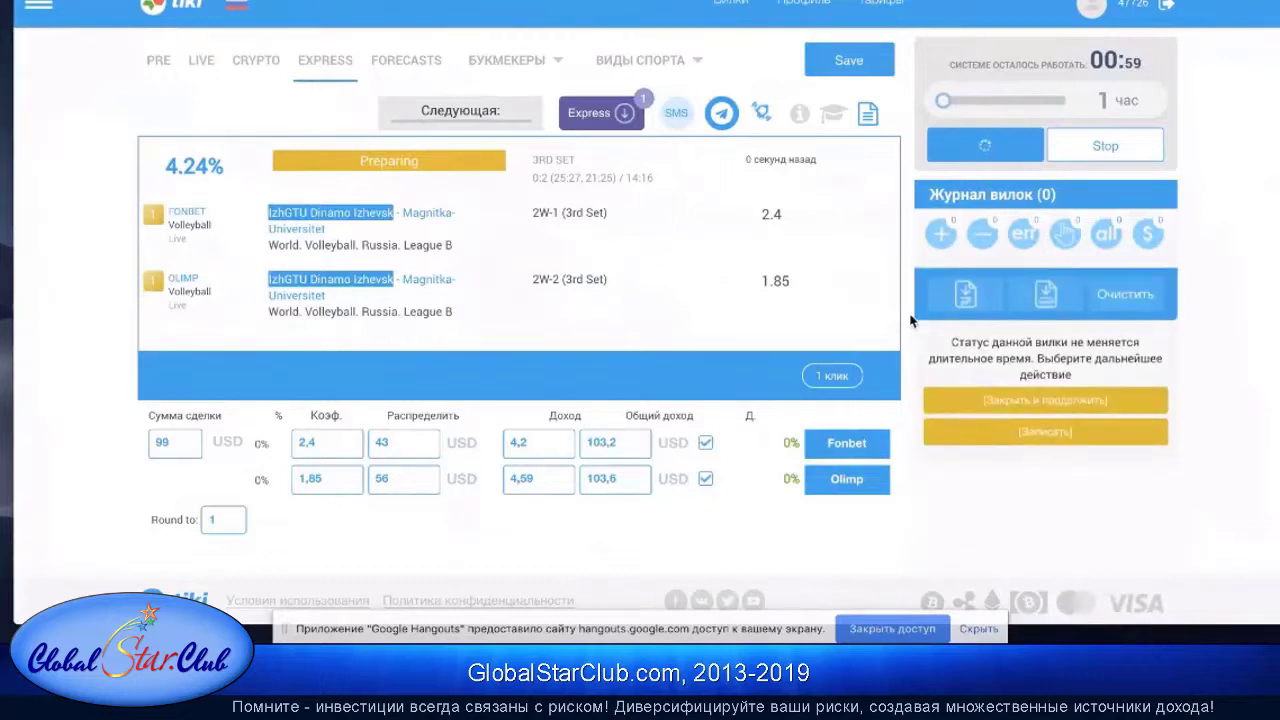
Dismiss the stalled volleyball fork with the close-and-continue option and open the profile's general settings.
{"action": "left_click", "coordinate": [1068, 402]}
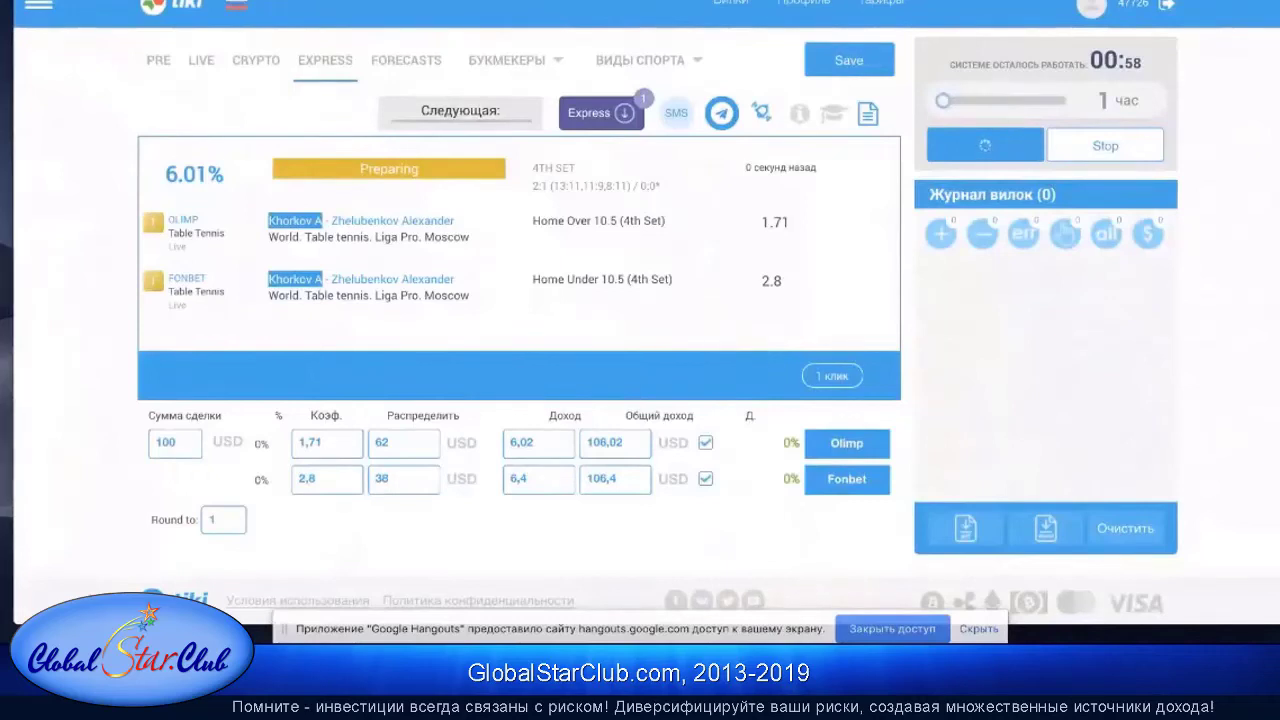
{"action": "left_click", "coordinate": [40, 103]}
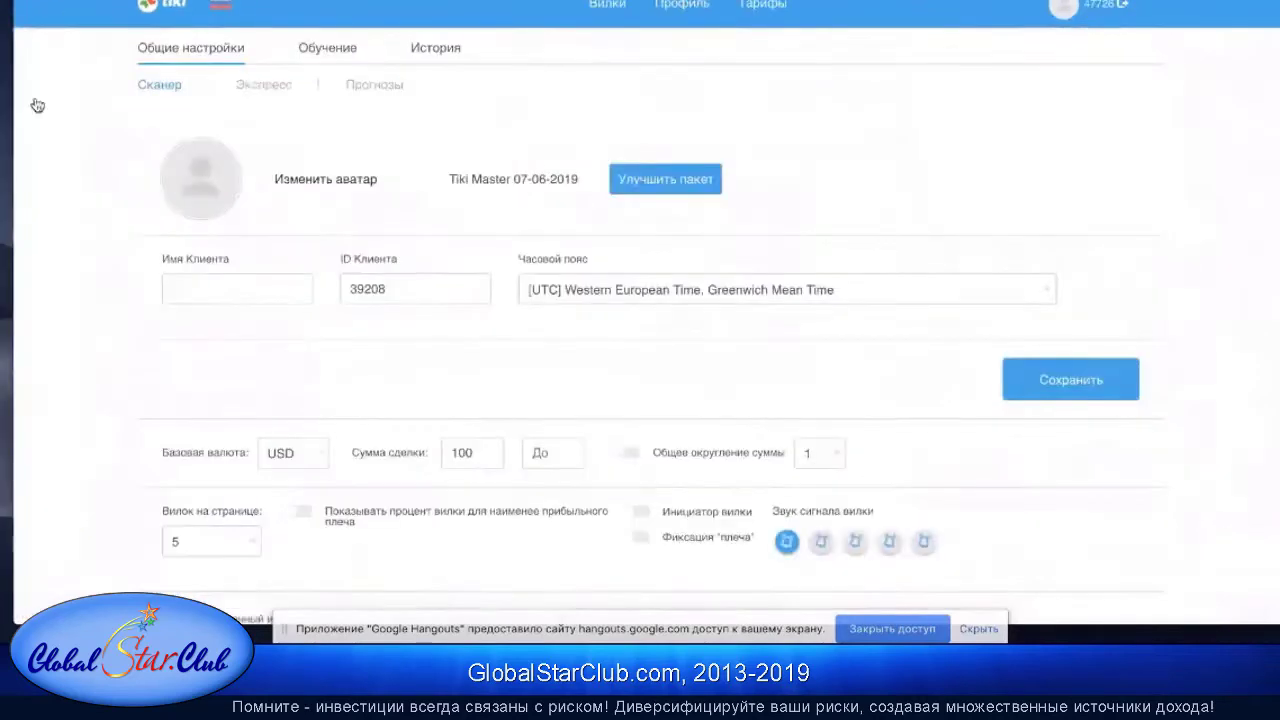
In the Express settings, switch on the rule against betting when both coefficients reach a limit, and set that limit to 2.
{"action": "left_click", "coordinate": [268, 88]}
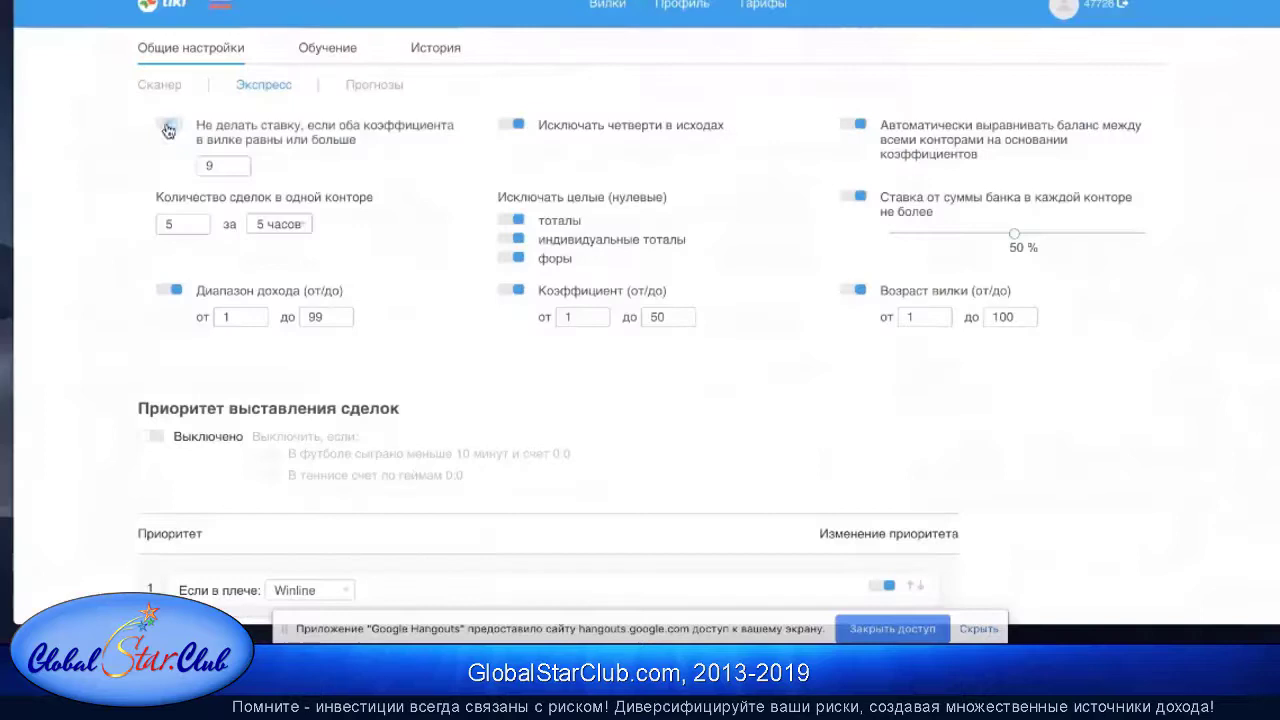
{"action": "left_click", "coordinate": [168, 128]}
{"action": "left_click", "coordinate": [170, 125]}
{"action": "left_click", "coordinate": [170, 125]}
{"action": "type", "text": "2"}
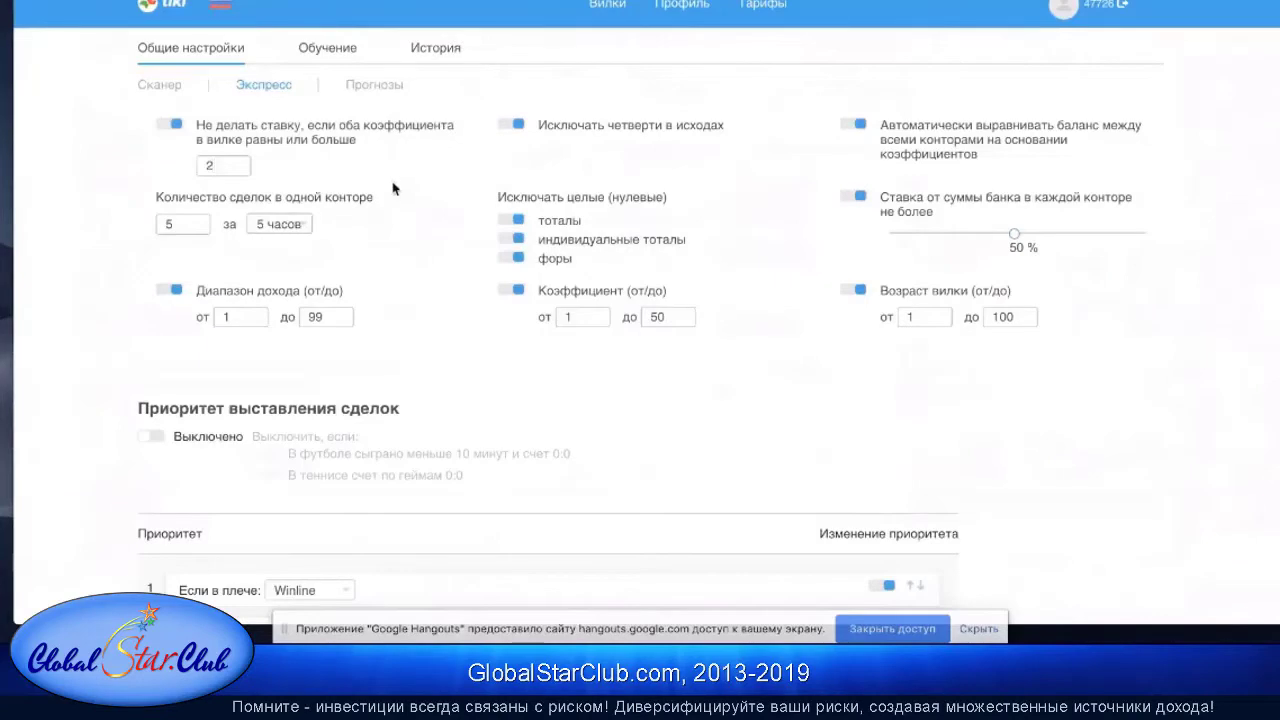
Switch off the both-coefficients betting rule, the exclusion of quarters in outcomes and the automatic balance levelling between bookmakers.
{"action": "left_click", "coordinate": [170, 125]}
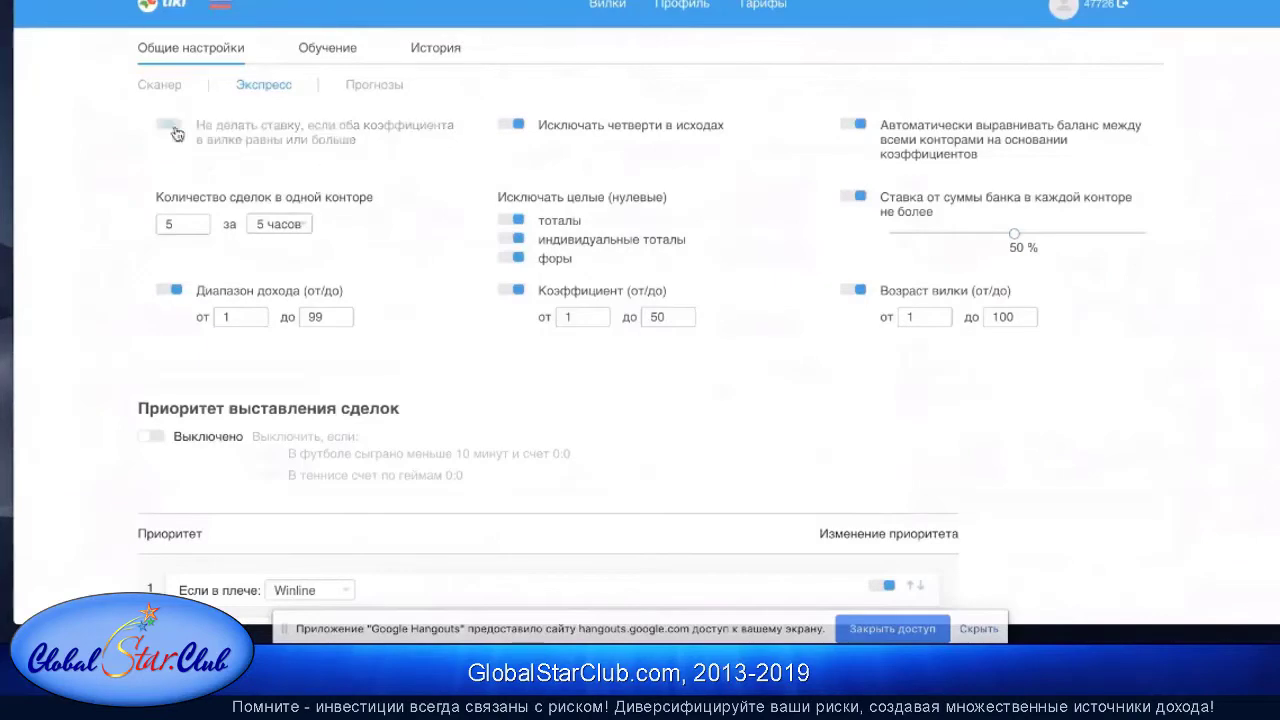
{"action": "left_click", "coordinate": [514, 125]}
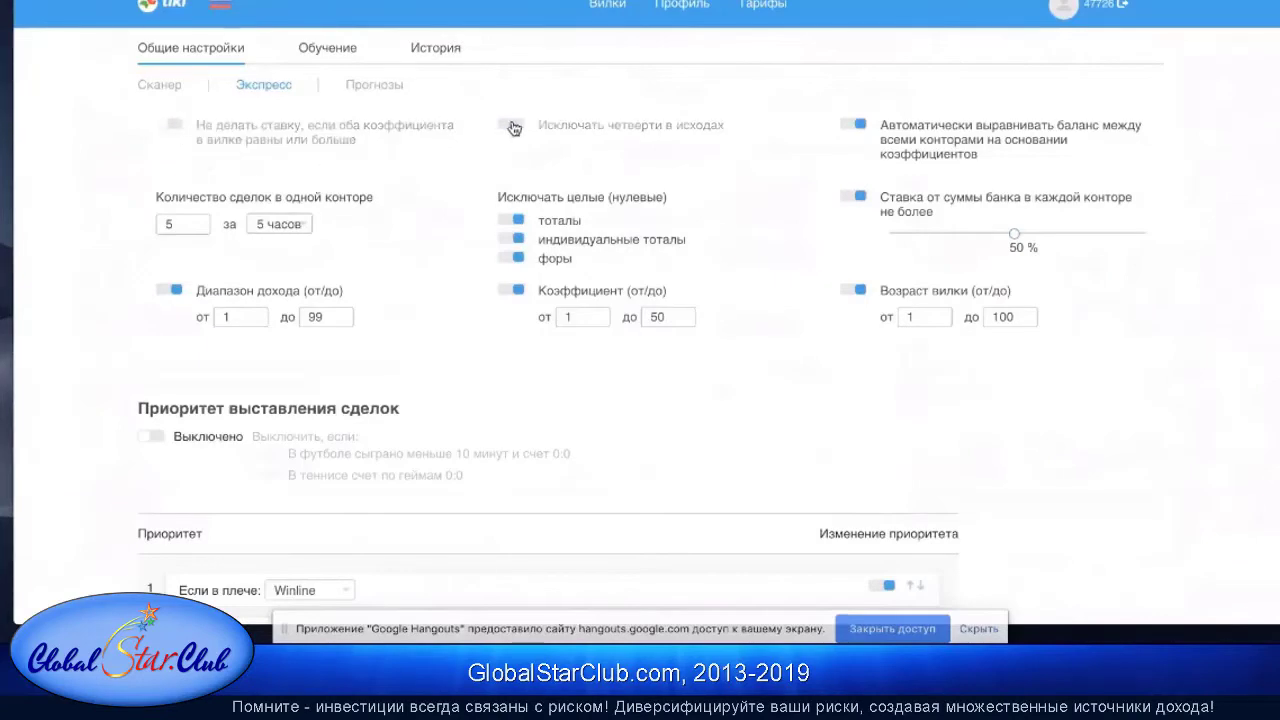
{"action": "left_click", "coordinate": [860, 126]}
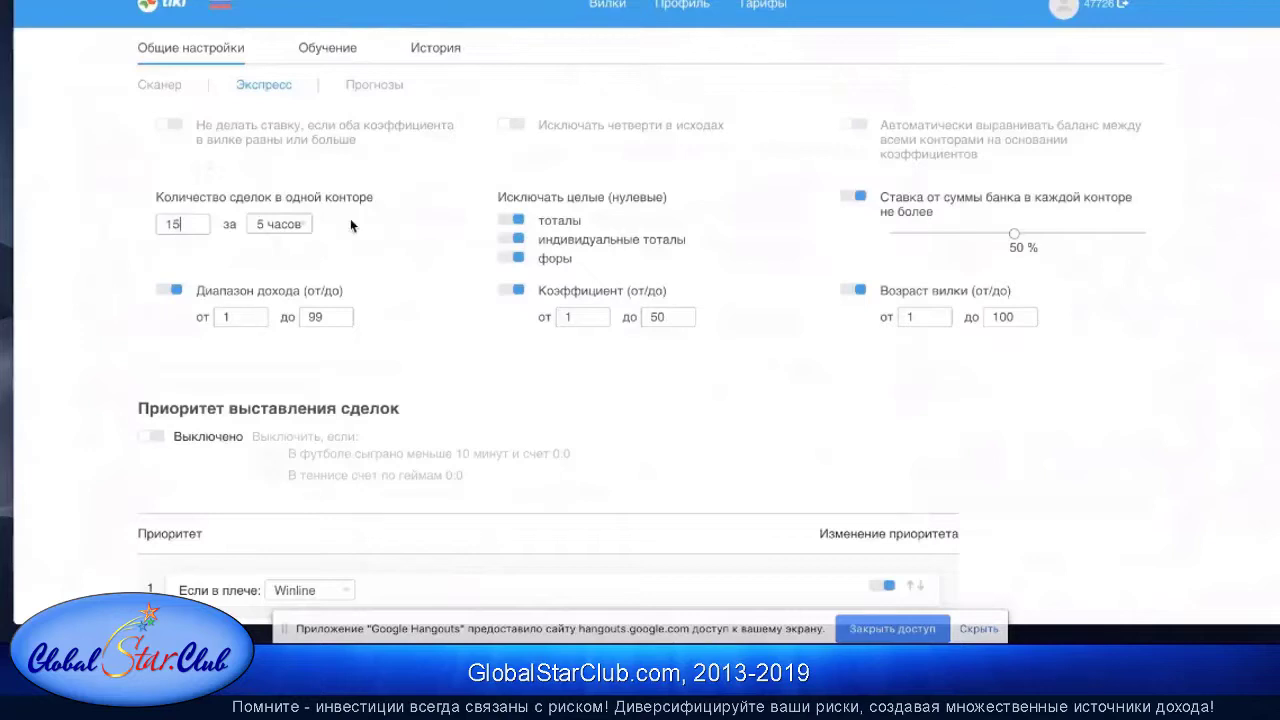
Limit deals per bookmaker to 15 in 7 hours and stop excluding whole totals and handicaps.
{"action": "left_click", "coordinate": [280, 224]}
{"action": "left_click", "coordinate": [287, 258]}
{"action": "left_click", "coordinate": [514, 221]}
Set the minimum coefficient to 2, the maximum stake from the bank to 20 %, the minimum fork age to 3 and the minimum income to 5.
{"action": "double_click", "coordinate": [576, 315]}
{"action": "type", "text": "2"}
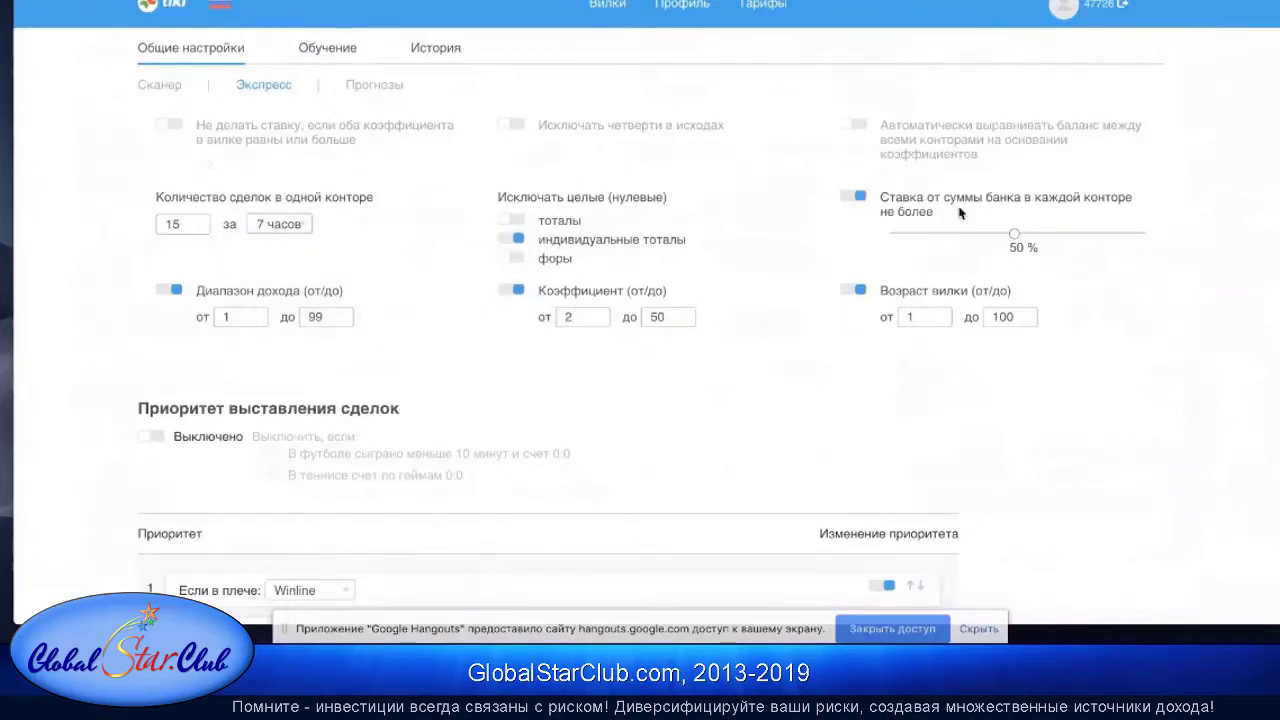
{"action": "left_click_drag", "start_coordinate": [956, 198], "coordinate": [939, 250]}
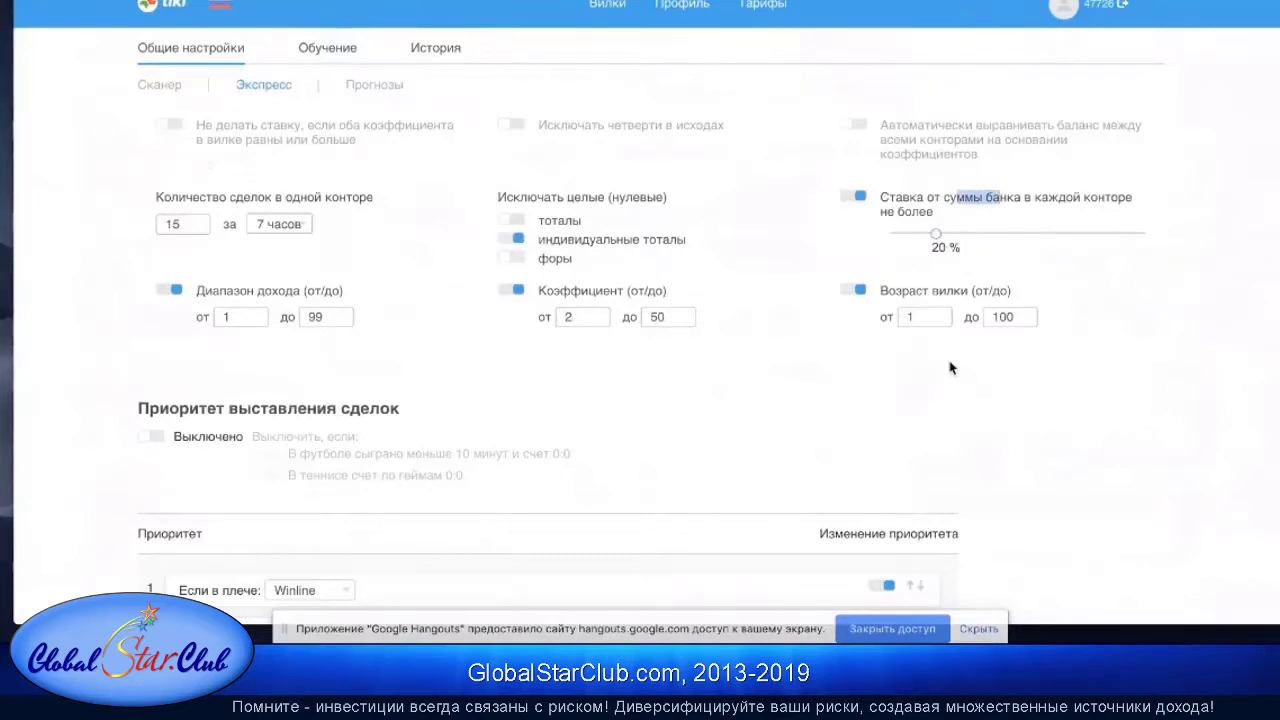
{"action": "left_click", "coordinate": [908, 317]}
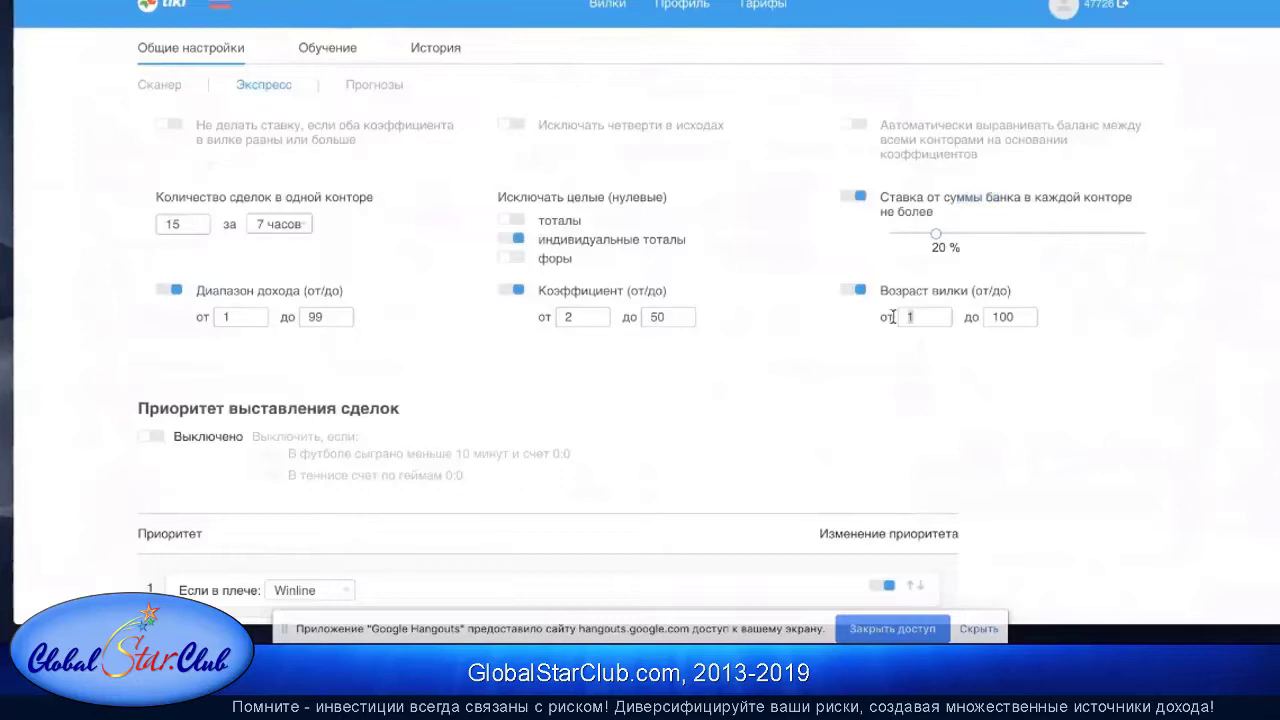
{"action": "type", "text": "3"}
{"action": "type", "text": "5"}
In the deal placement priorities, choose Fonbet for the first rule and set the second rule's coefficient limit to 2.
{"action": "scroll", "coordinate": [618, 402], "scroll_direction": "down", "scroll_amount": 5}
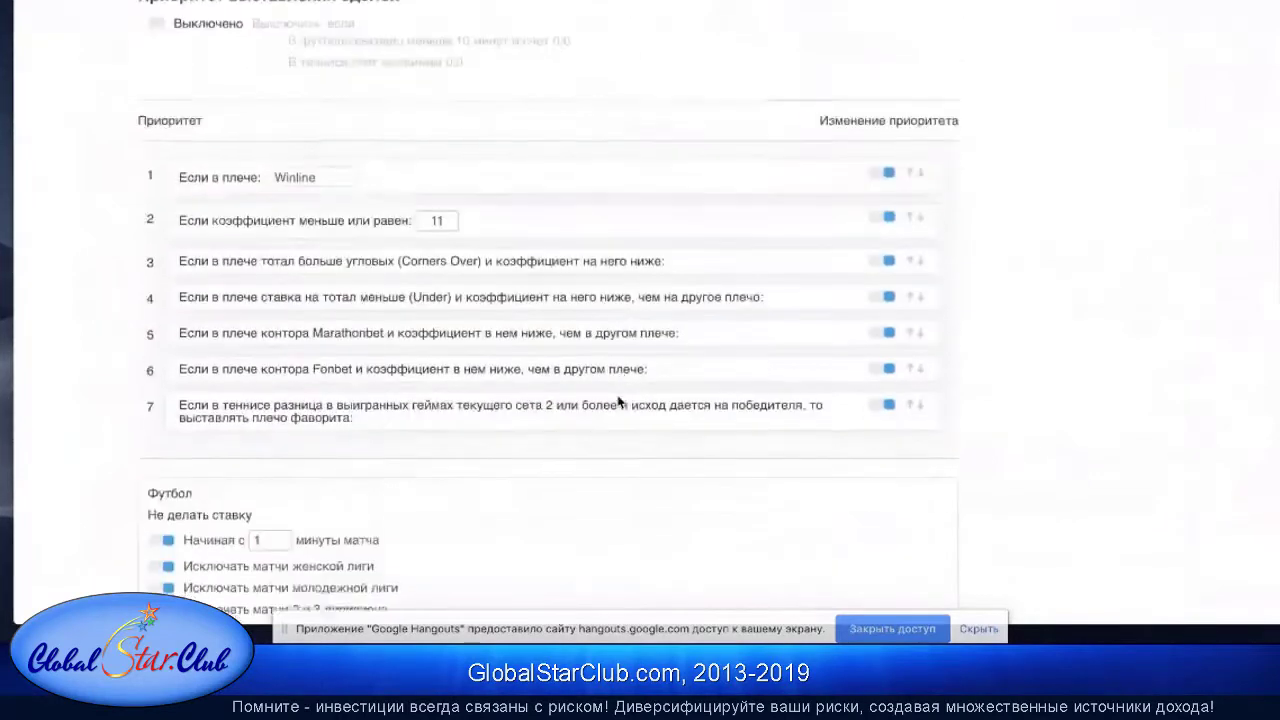
{"action": "left_click", "coordinate": [307, 138]}
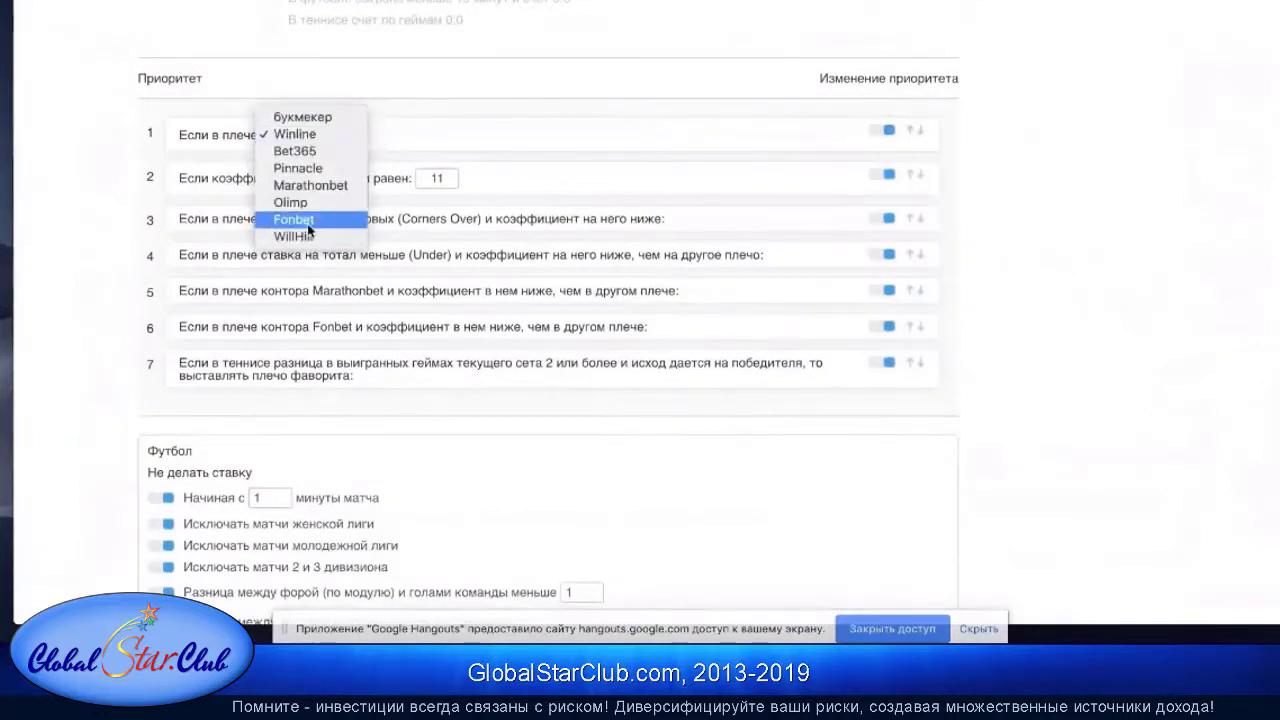
{"action": "left_click", "coordinate": [306, 220]}
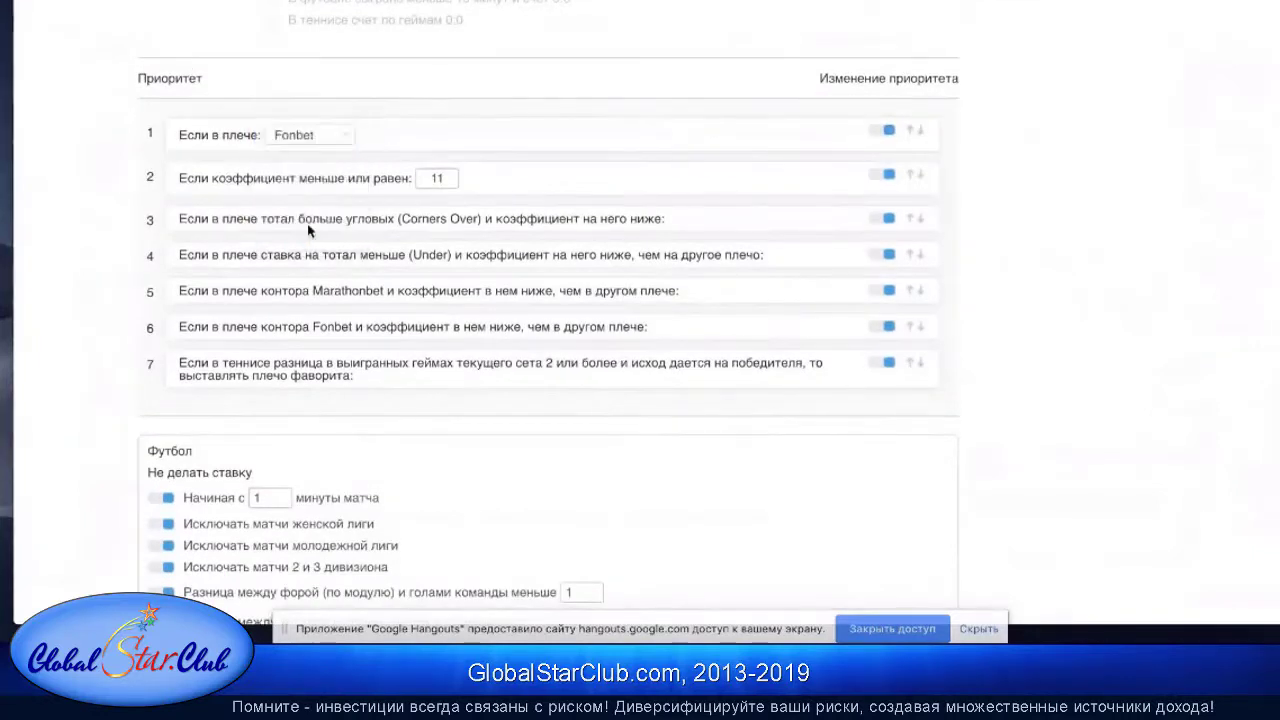
{"action": "left_click", "coordinate": [433, 180]}
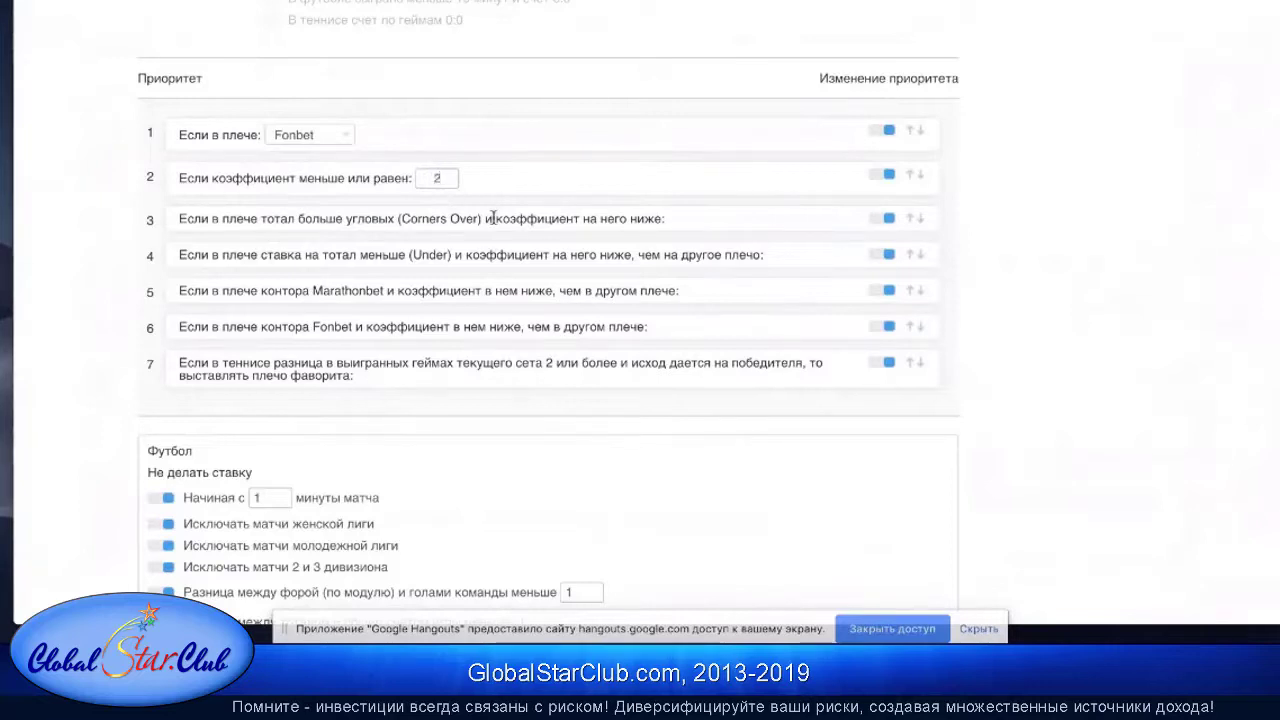
Switch off the third priority rule on corner totals (Corners Over) and try to change its place in the order.
{"action": "double_click", "coordinate": [910, 220]}
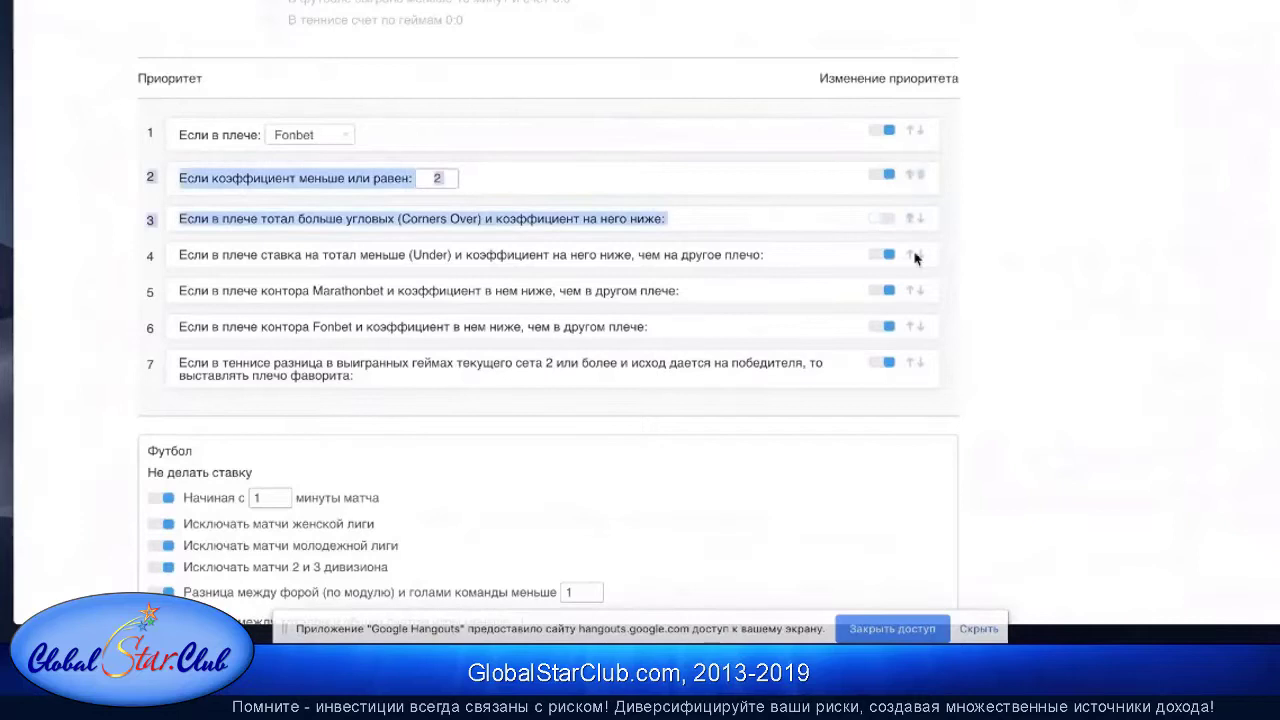
{"action": "left_click", "coordinate": [914, 219]}
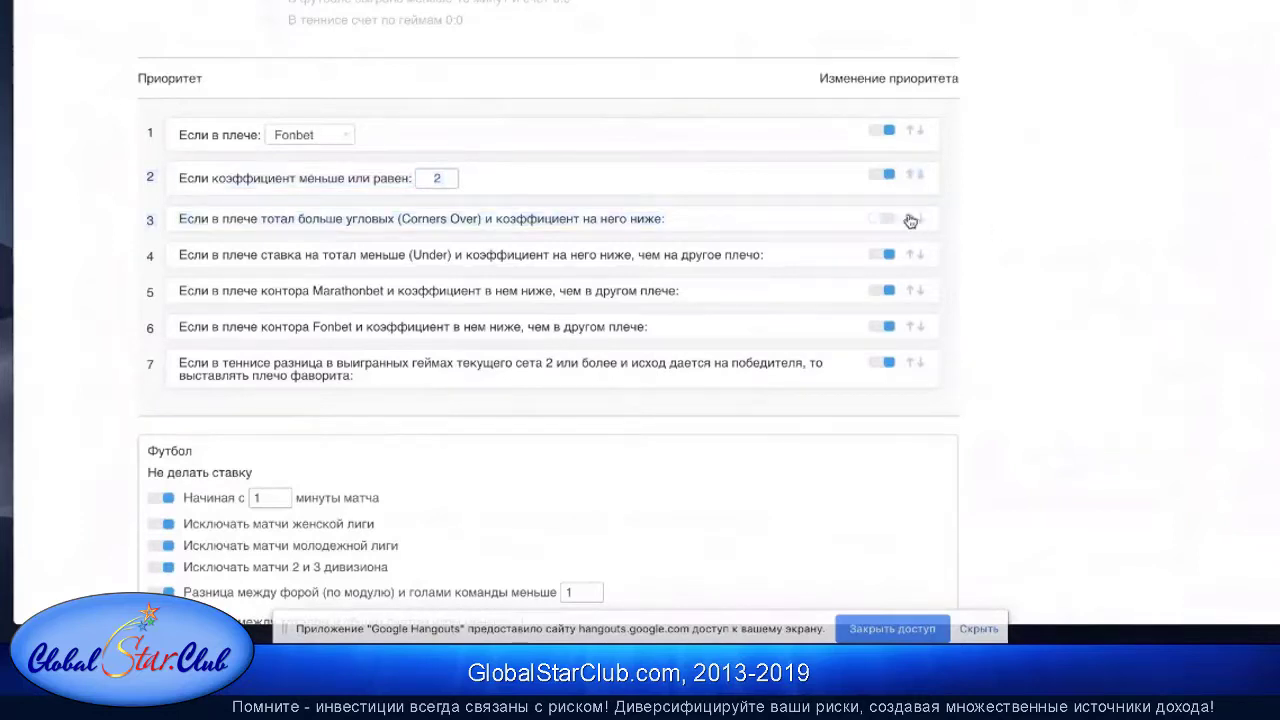
{"action": "left_click_drag", "start_coordinate": [832, 221], "coordinate": [831, 189]}
{"action": "left_click", "coordinate": [831, 236]}
{"action": "scroll", "coordinate": [572, 287], "scroll_direction": "down", "scroll_amount": 1}
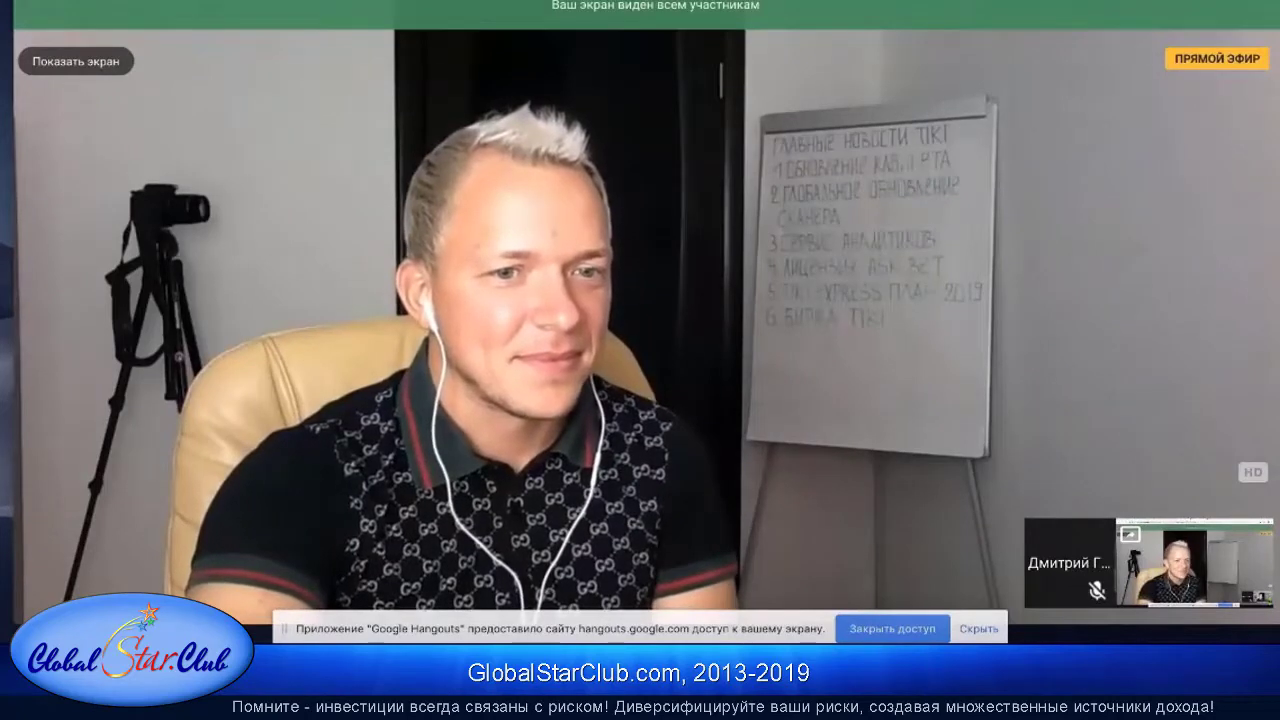
Return to the browser and set the football no-bet rules to start from minute 15 and a handicap-to-goals difference below 3.
{"action": "key", "text": "alt+Tab"}
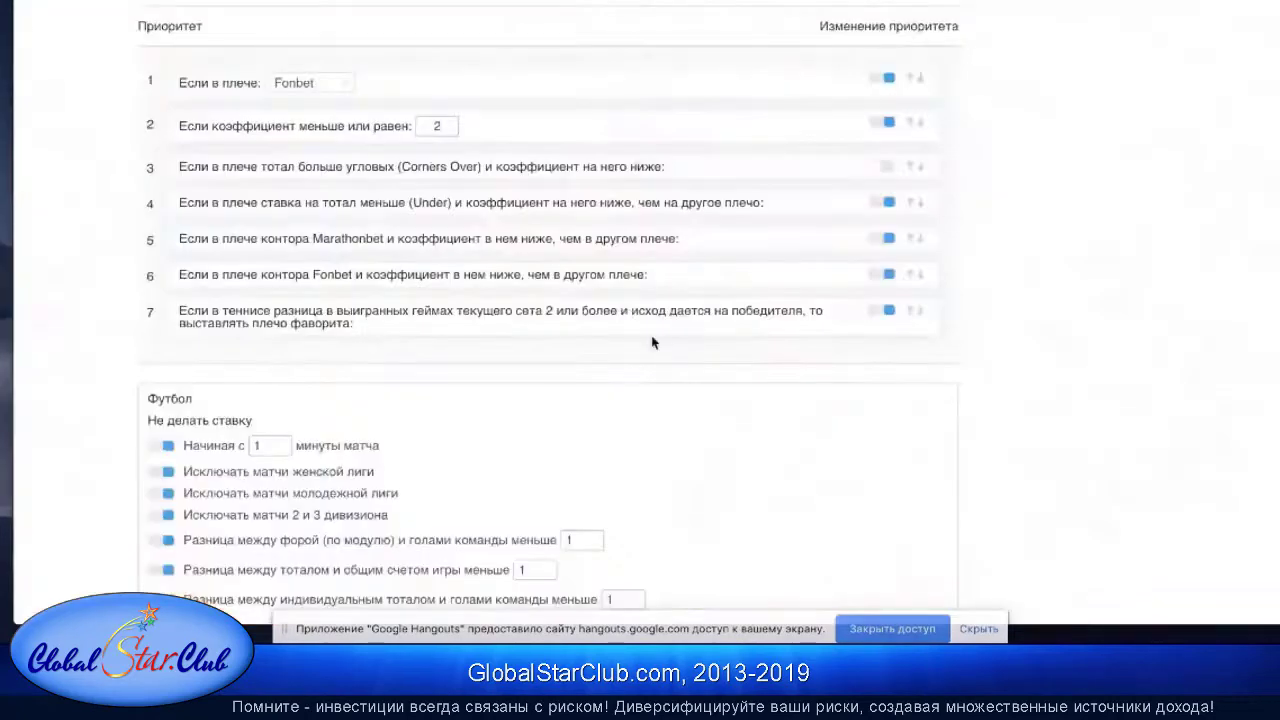
{"action": "scroll", "coordinate": [651, 342], "scroll_direction": "down", "scroll_amount": 2}
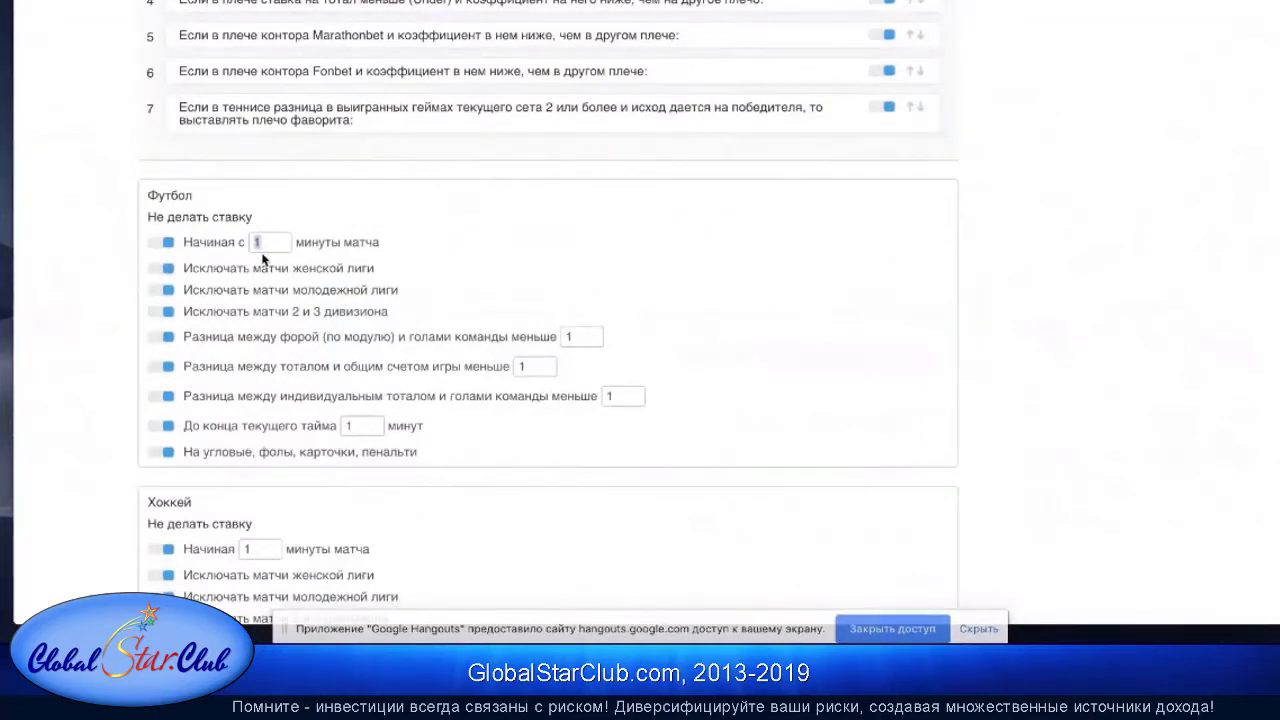
{"action": "type", "text": "5"}
{"action": "scroll", "coordinate": [629, 292], "scroll_direction": "down", "scroll_amount": 1}
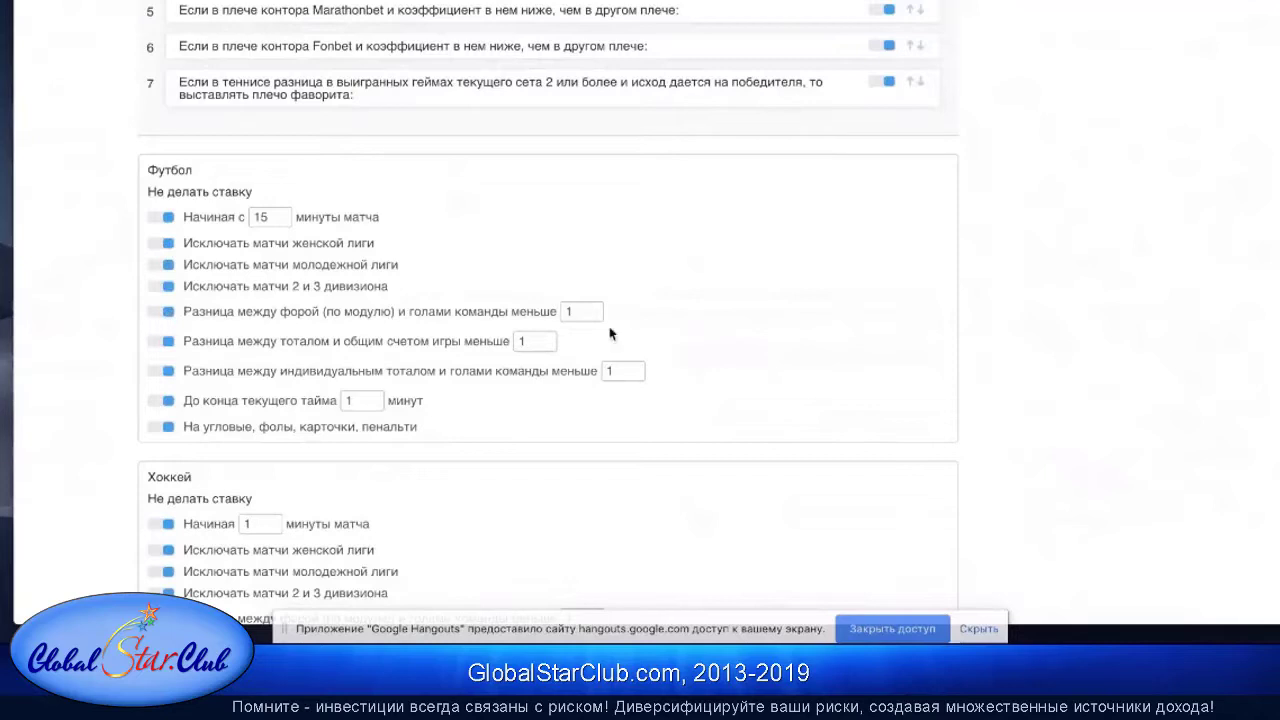
{"action": "left_click_drag", "start_coordinate": [590, 312], "coordinate": [556, 317]}
{"action": "type", "text": "3"}
Set the hockey no-bet rule to start from minute 5 and look over the basketball and tennis rules.
{"action": "scroll", "coordinate": [697, 375], "scroll_direction": "down", "scroll_amount": 2}
{"action": "scroll", "coordinate": [697, 375], "scroll_direction": "down", "scroll_amount": 4}
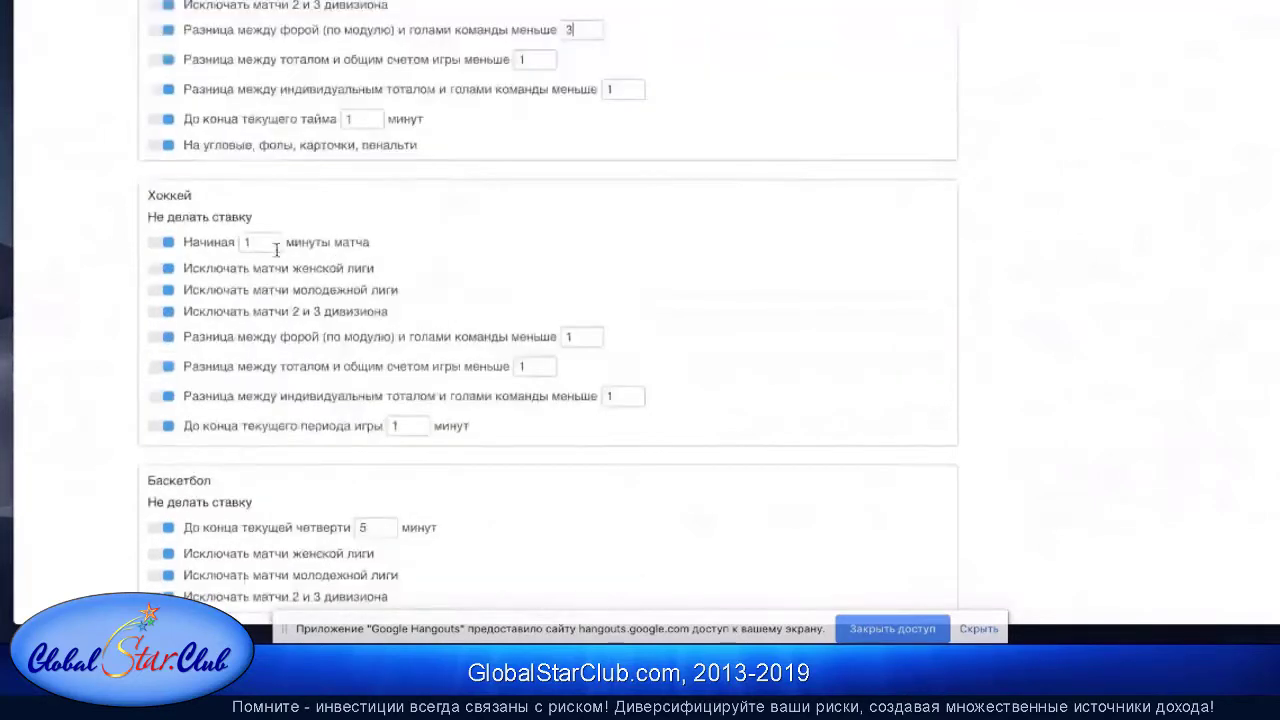
{"action": "double_click", "coordinate": [239, 247]}
{"action": "type", "text": "5"}
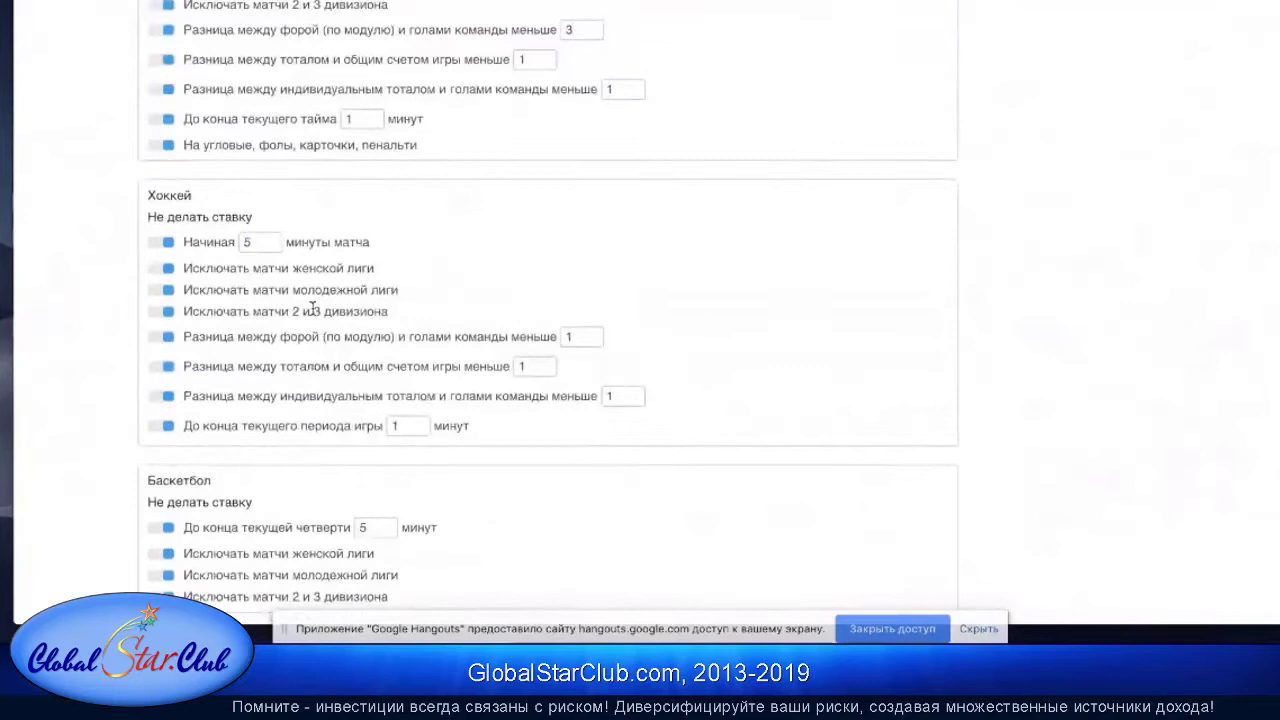
{"action": "scroll", "coordinate": [507, 388], "scroll_direction": "down", "scroll_amount": 7}
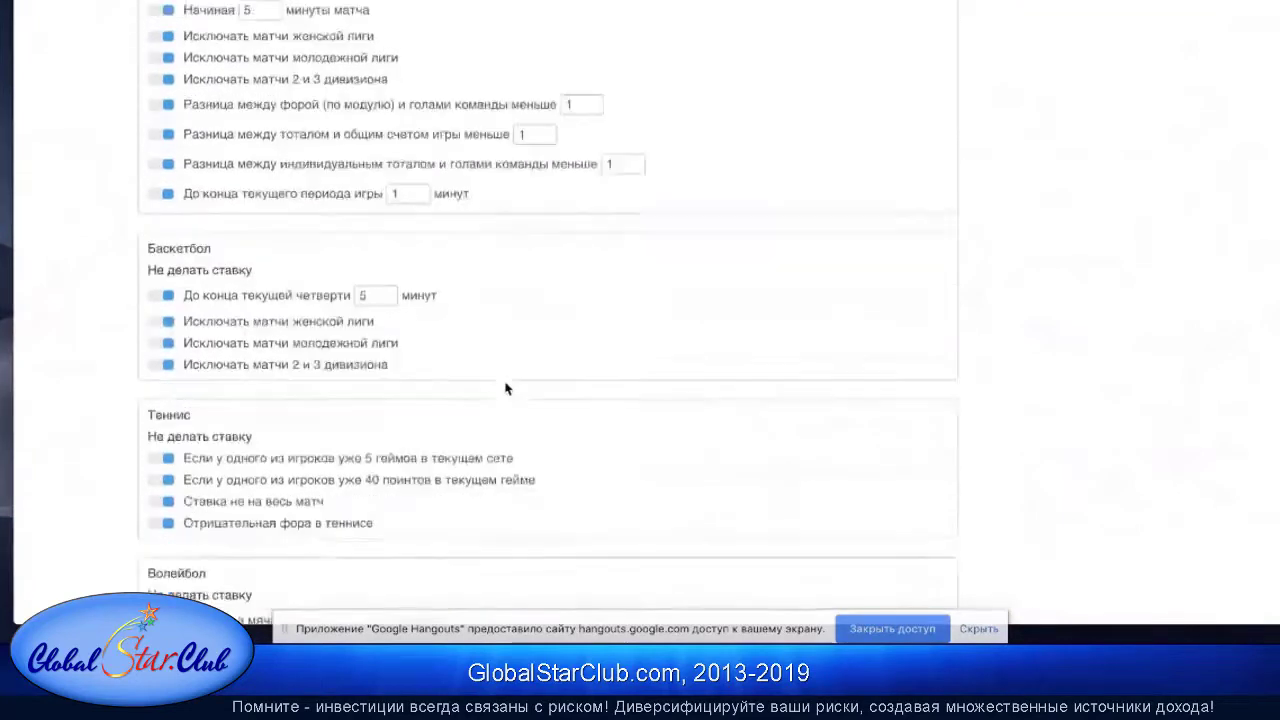
{"action": "scroll", "coordinate": [506, 388], "scroll_direction": "up", "scroll_amount": 15}
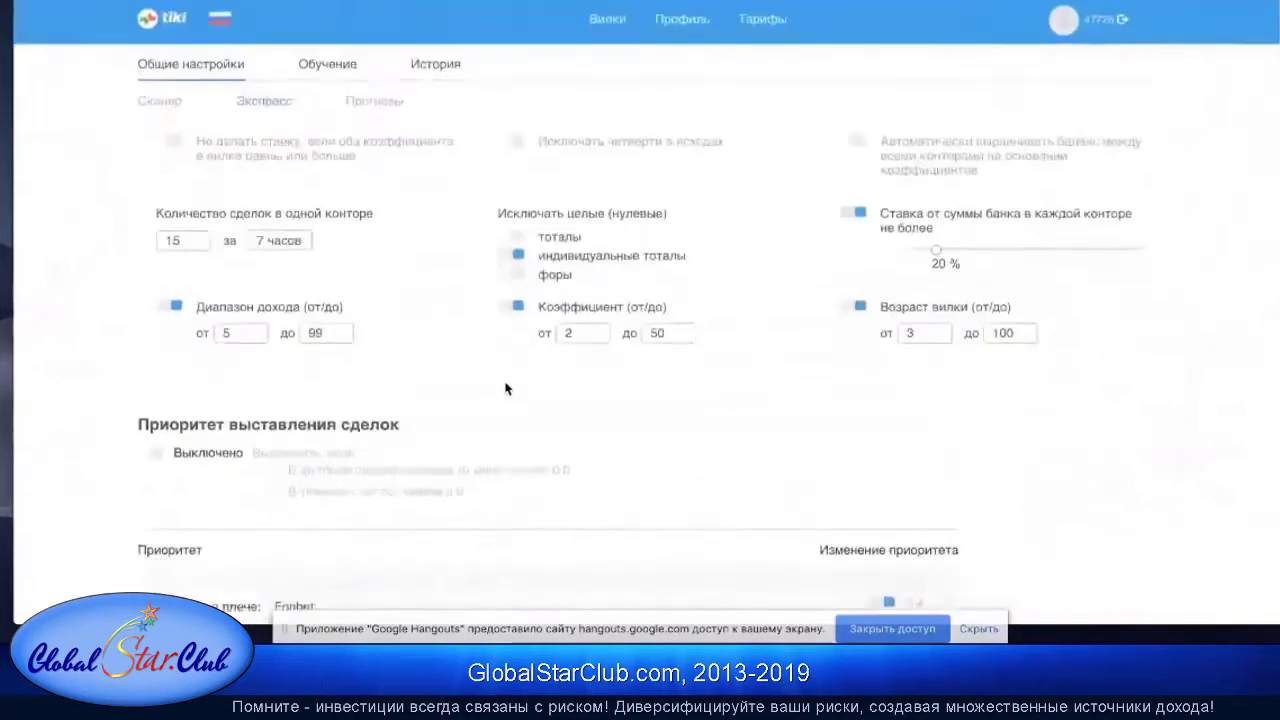
Return to the Express forks page, look at the Telegram notification subscription form and close it without subscribing.
{"action": "left_click", "coordinate": [604, 10]}
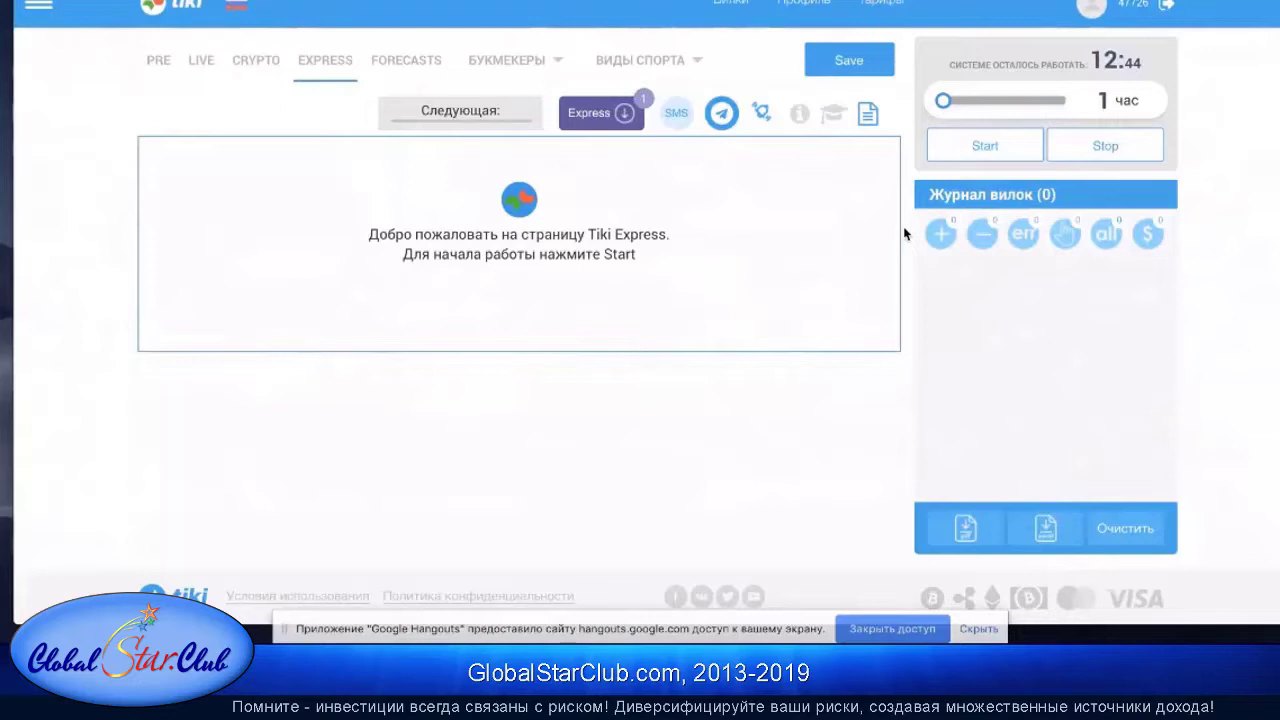
{"action": "left_click", "coordinate": [722, 115]}
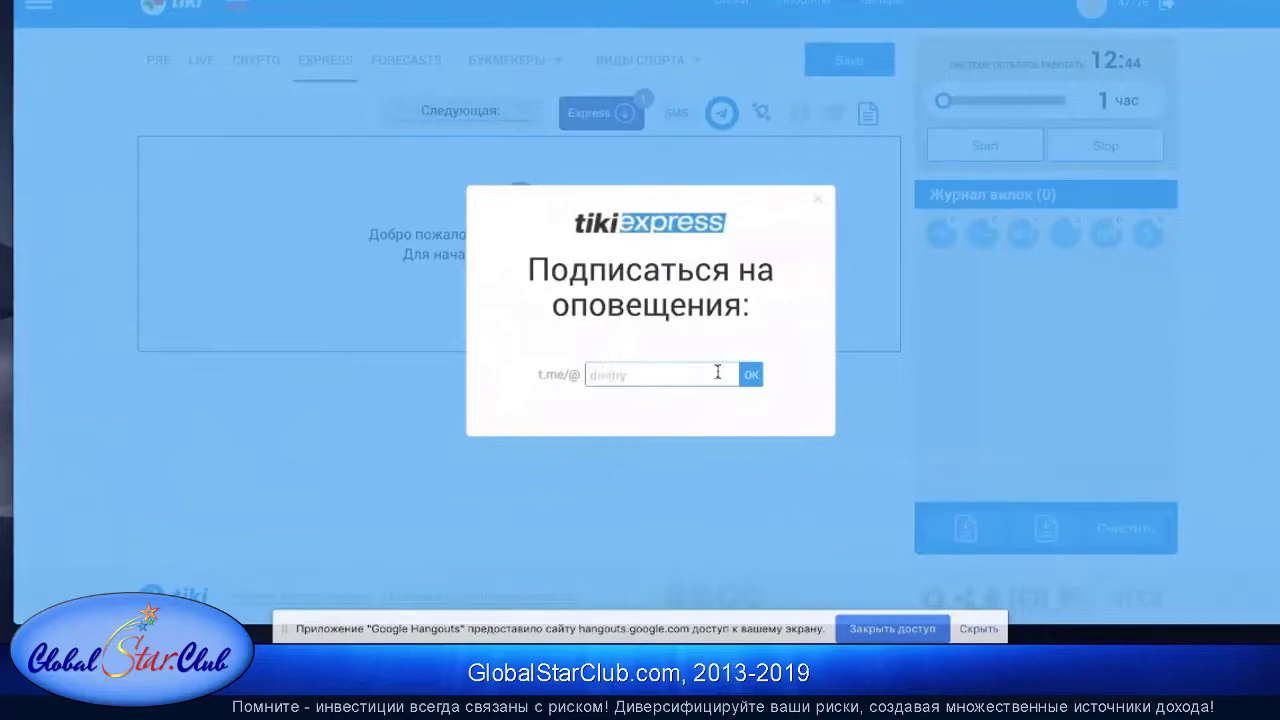
{"action": "type", "text": "dmitry"}
{"action": "left_click", "coordinate": [819, 201]}
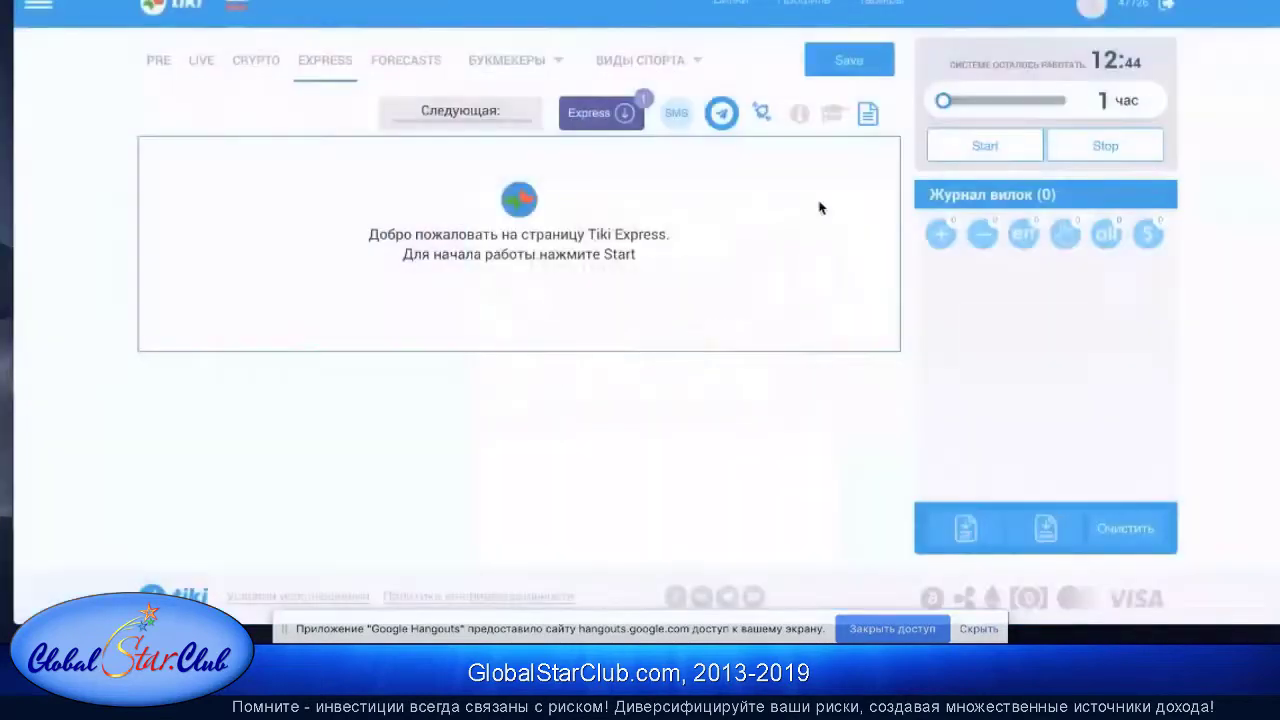
Start a one-hour fork search and open the Telegram notification subscription form.
{"action": "key", "text": "alt+Tab"}
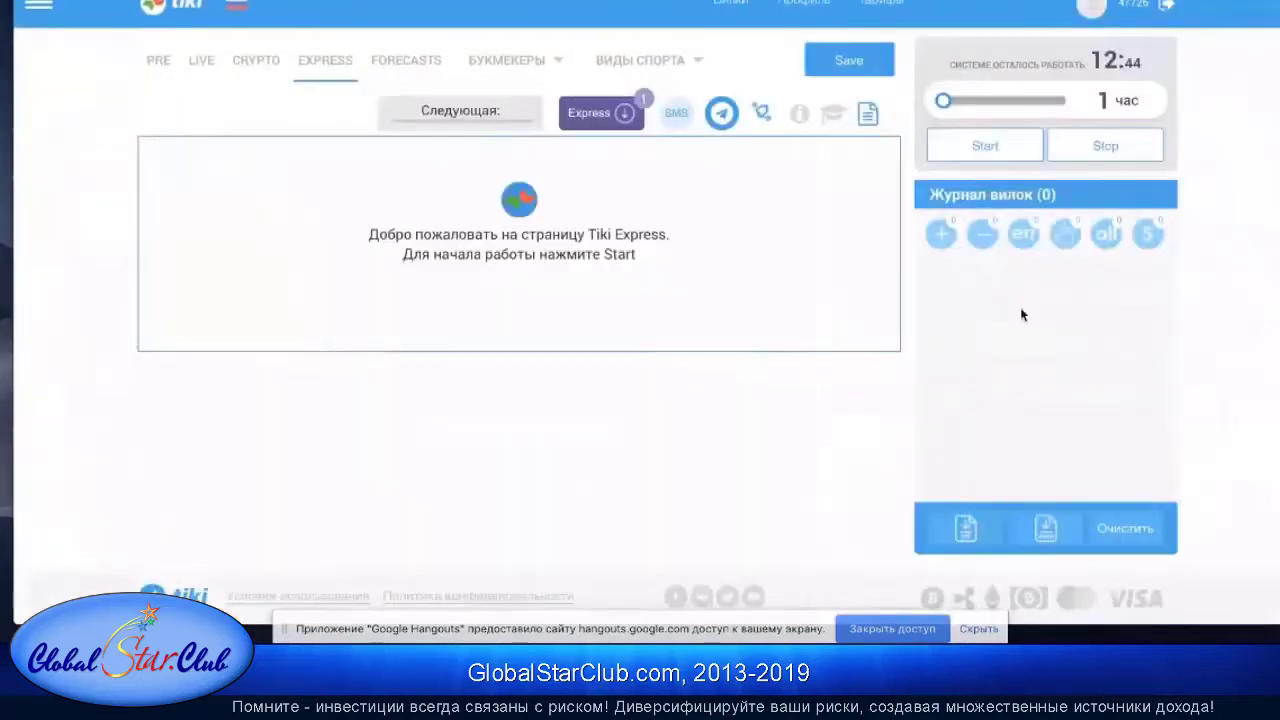
{"action": "left_click", "coordinate": [985, 145]}
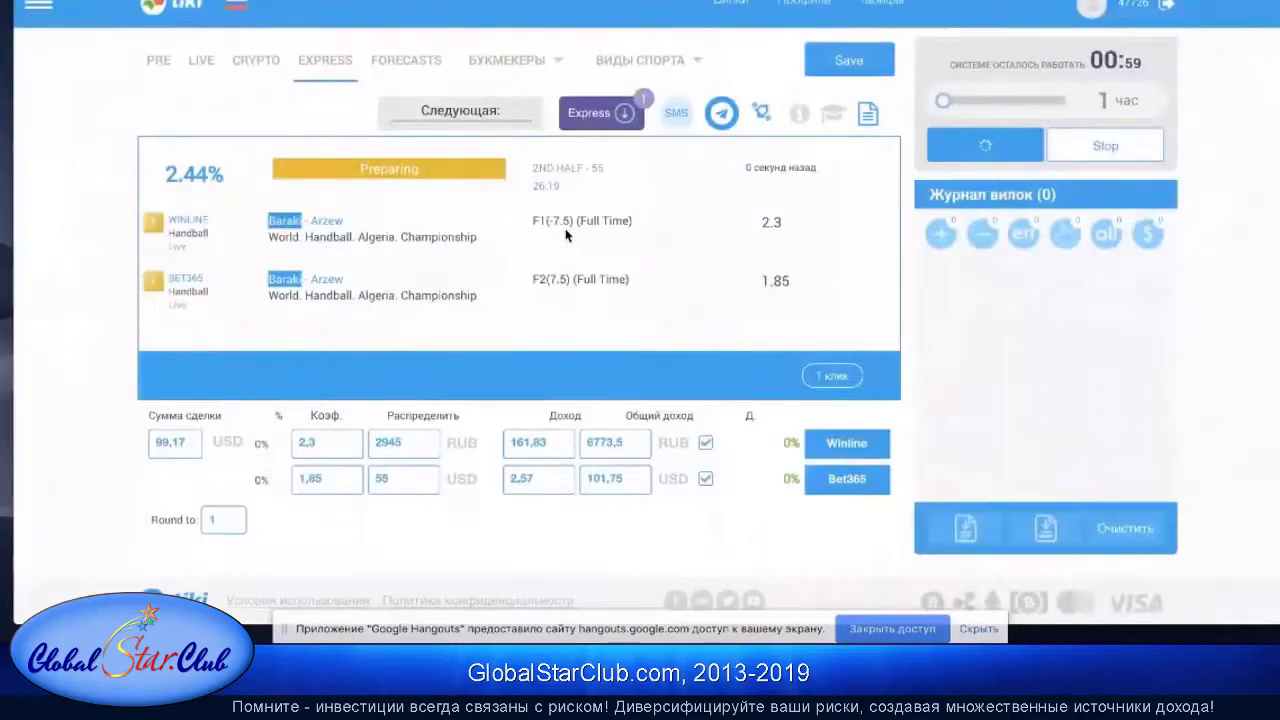
{"action": "left_click", "coordinate": [722, 114]}
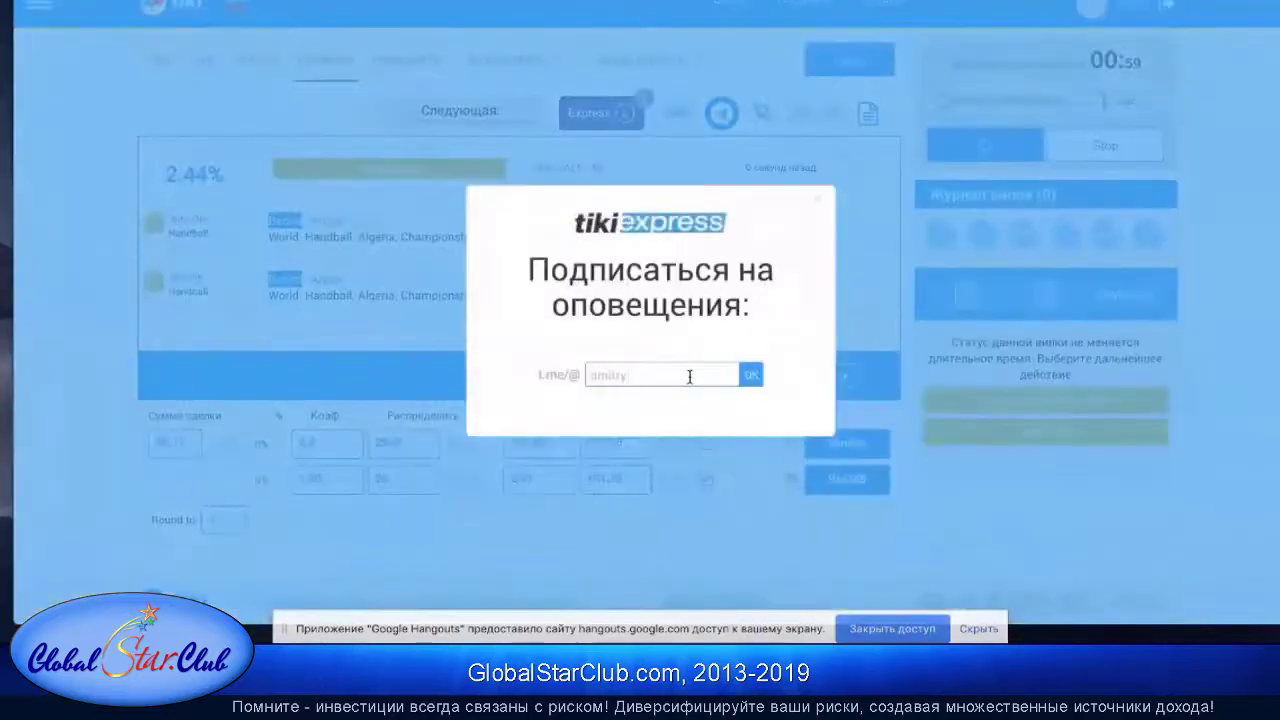